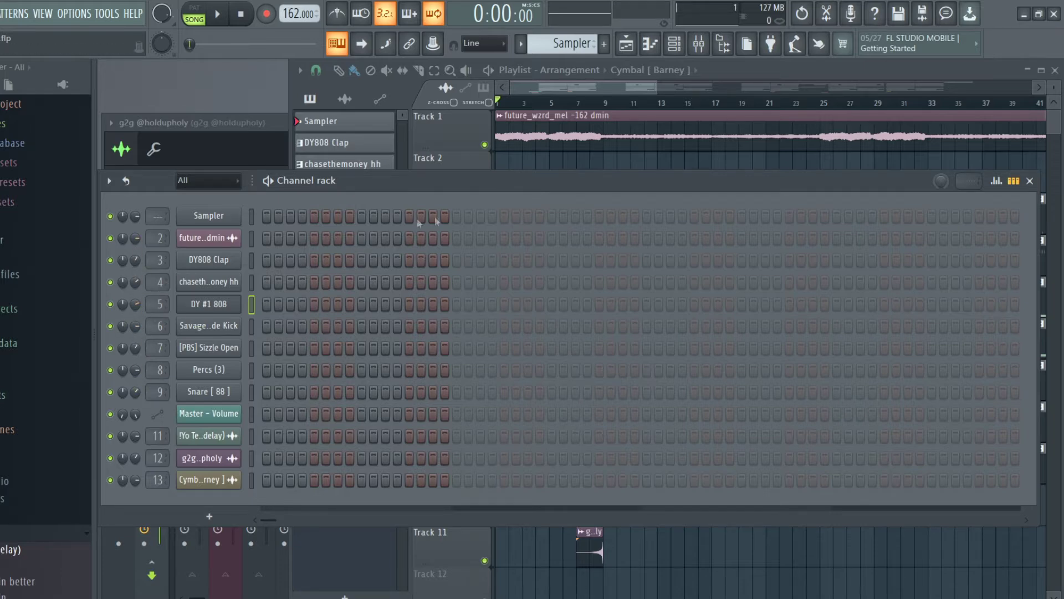
Review the beat project's mixer levels, master effects and channel rack sounds.
{"action": "left_click", "coordinate": [699, 43]}
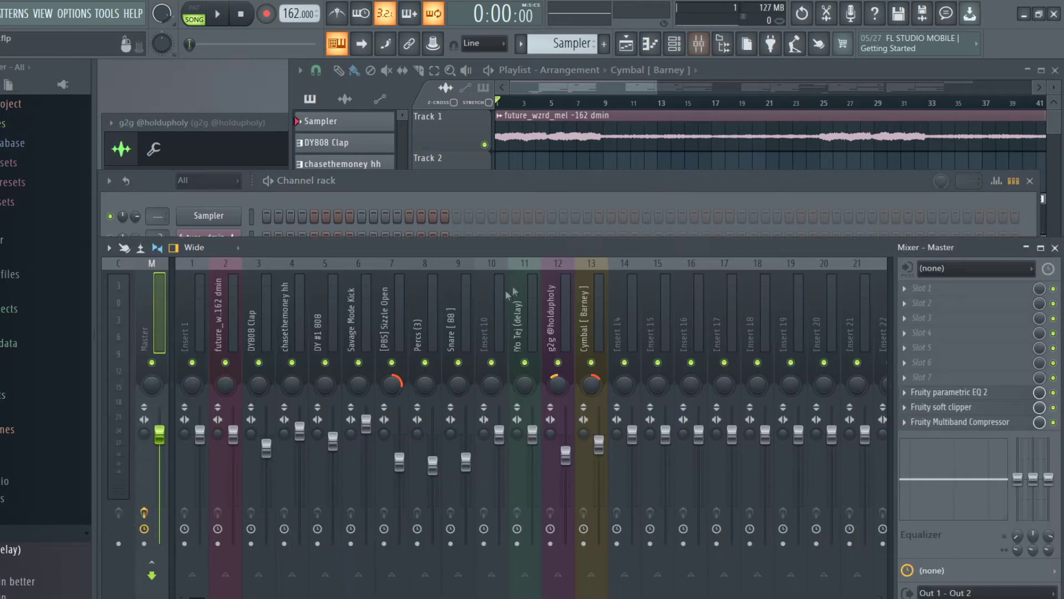
{"action": "left_click", "coordinate": [432, 184]}
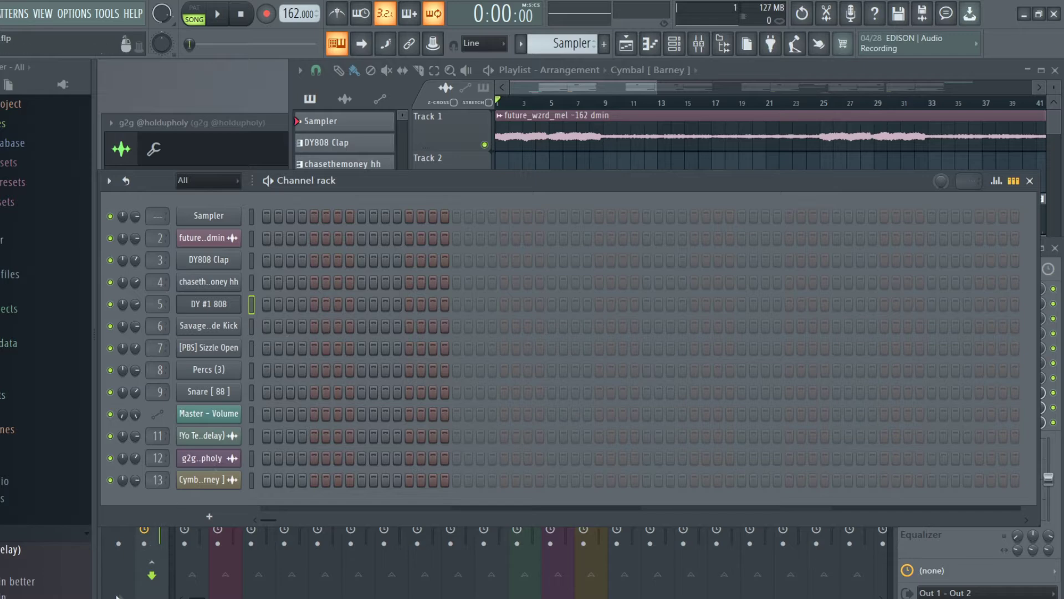
{"action": "left_click", "coordinate": [157, 549]}
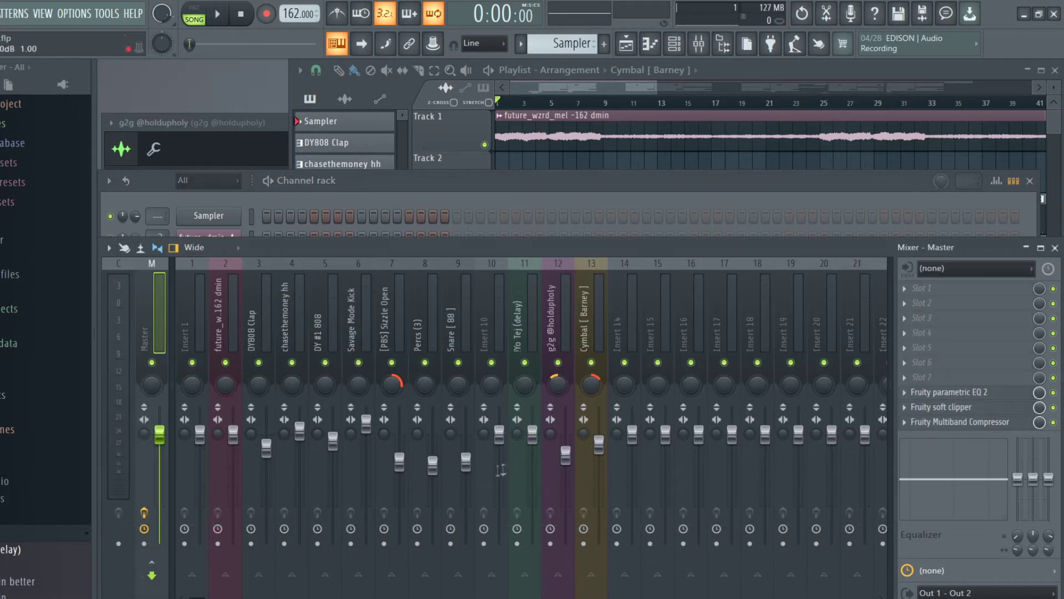
{"action": "left_click", "coordinate": [528, 188]}
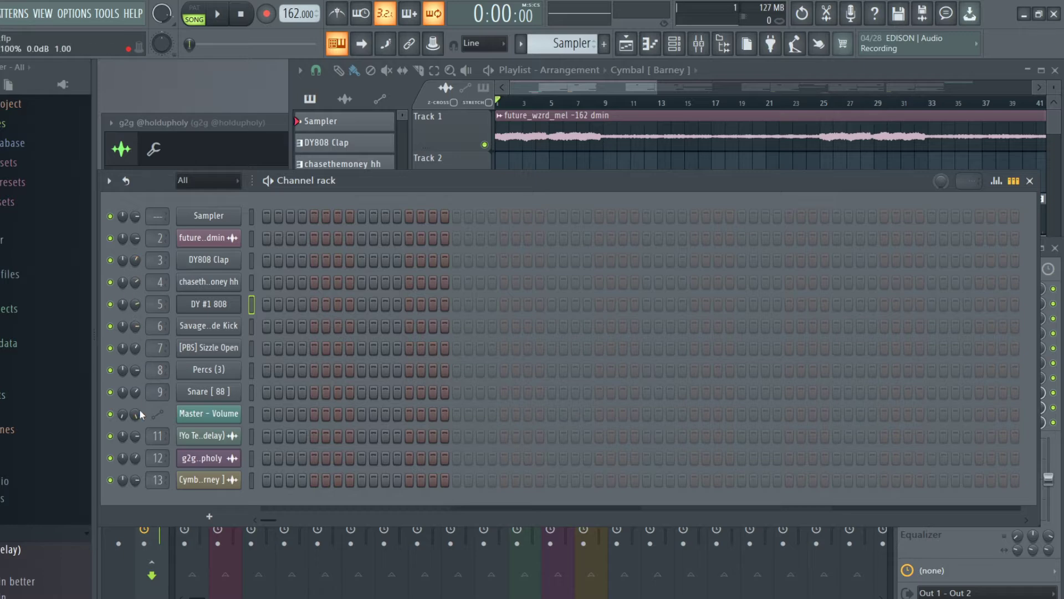
{"action": "key", "text": "F9"}
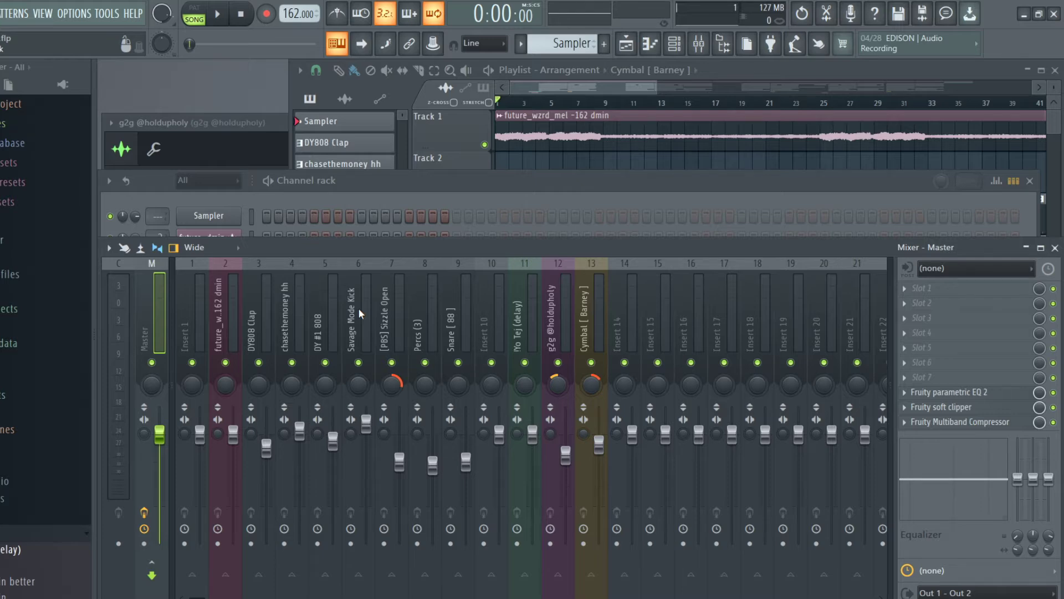
{"action": "key", "text": "F6"}
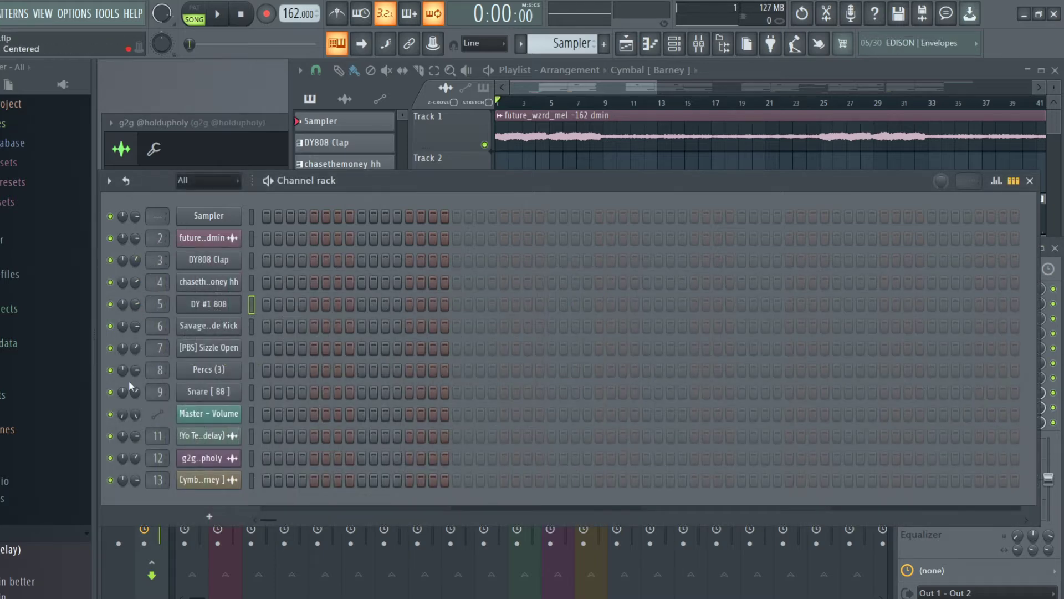
{"action": "key", "text": "F9"}
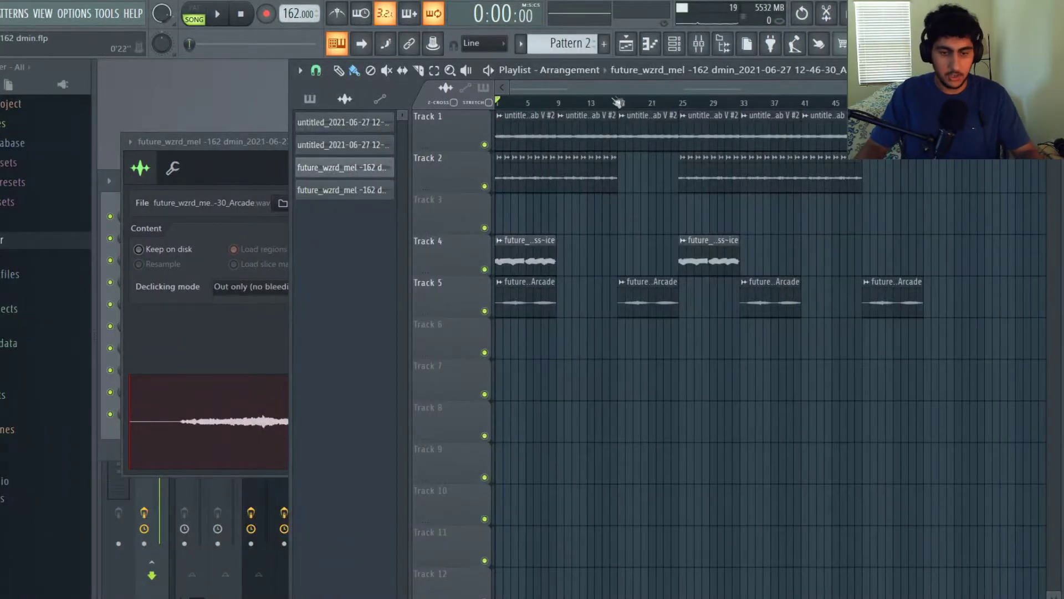
Select bars 1 to 8 on the playlist timeline as the playback range.
{"action": "scroll", "coordinate": [560, 195], "scroll_direction": "up", "scroll_amount": 4}
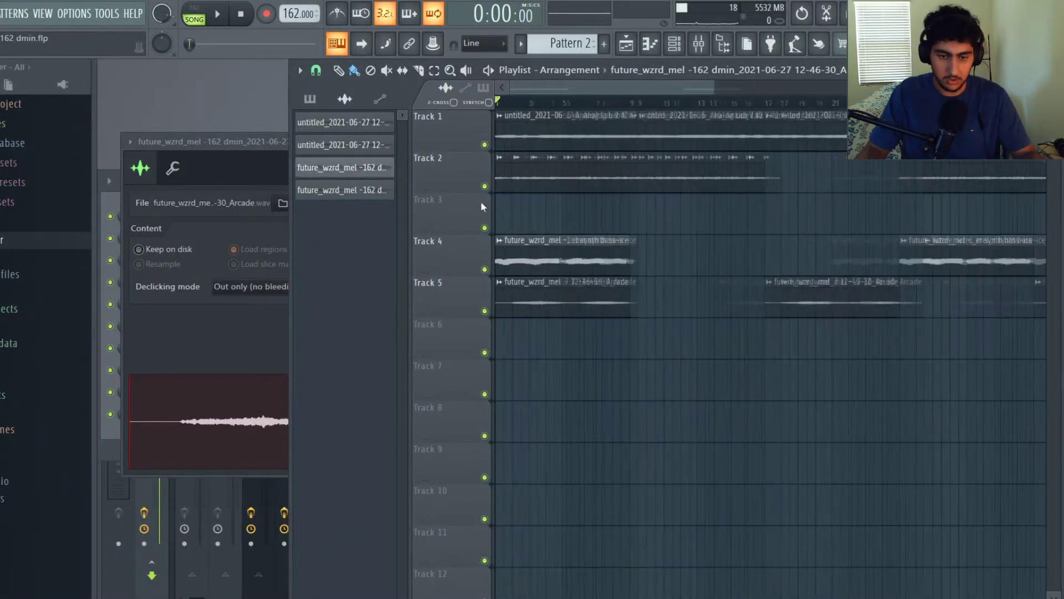
{"action": "left_click_drag", "start_coordinate": [496, 103], "coordinate": [643, 103]}
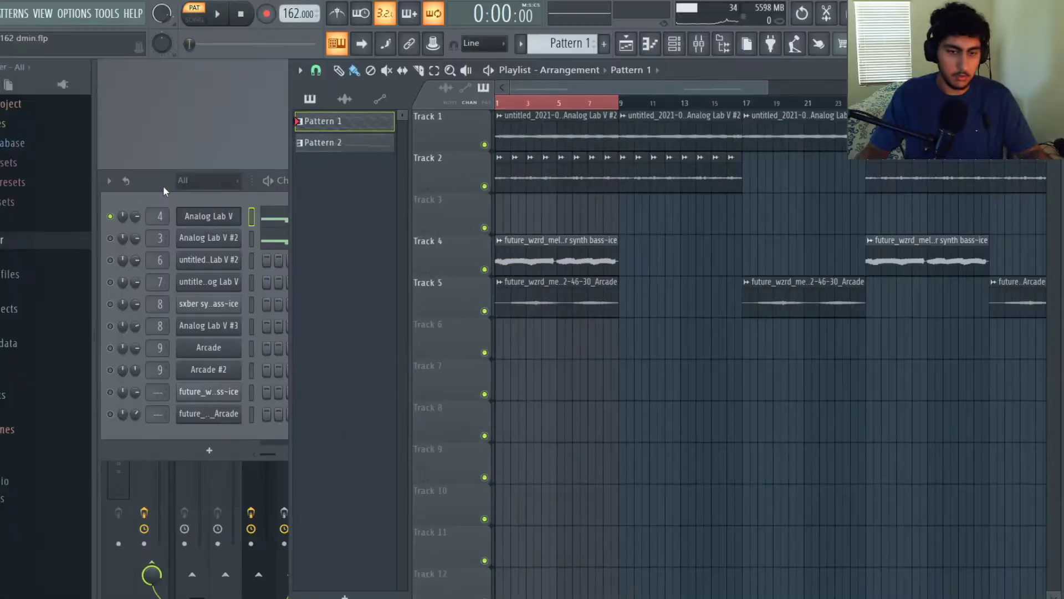
Bring up the Analog Lab V channel's melody in the piano roll and play it.
{"action": "key", "text": "F6"}
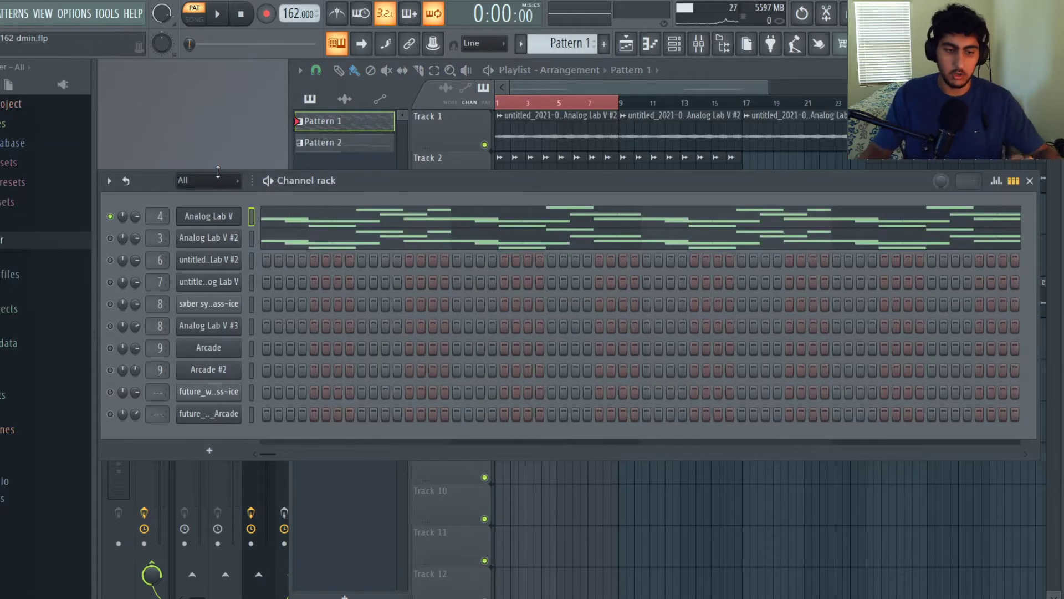
{"action": "left_click", "coordinate": [120, 574]}
{"action": "key", "text": "F6"}
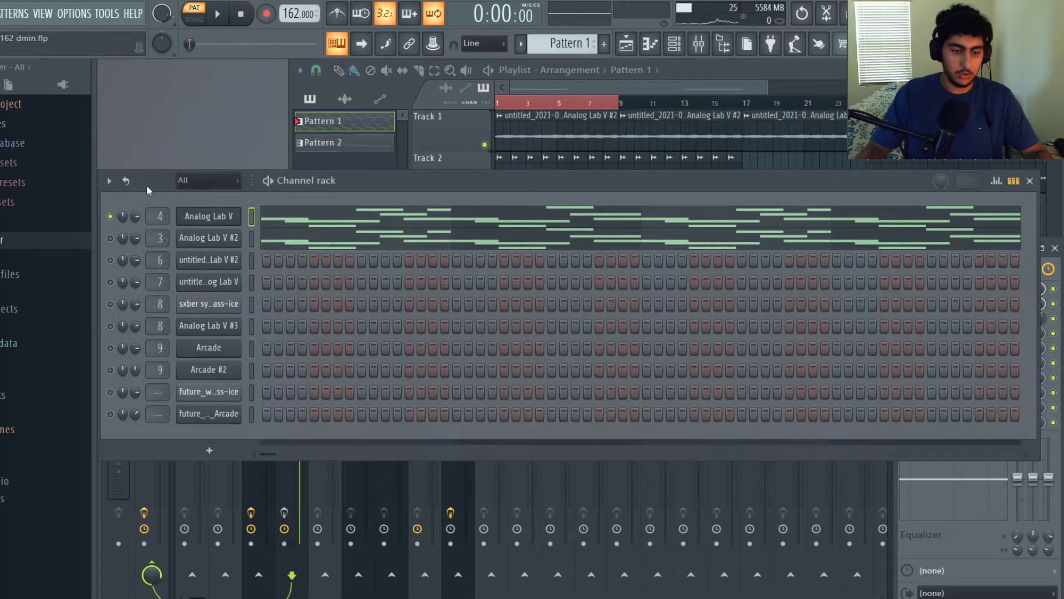
{"action": "key", "text": "F7"}
{"action": "scroll", "coordinate": [536, 272], "scroll_direction": "down", "scroll_amount": 3}
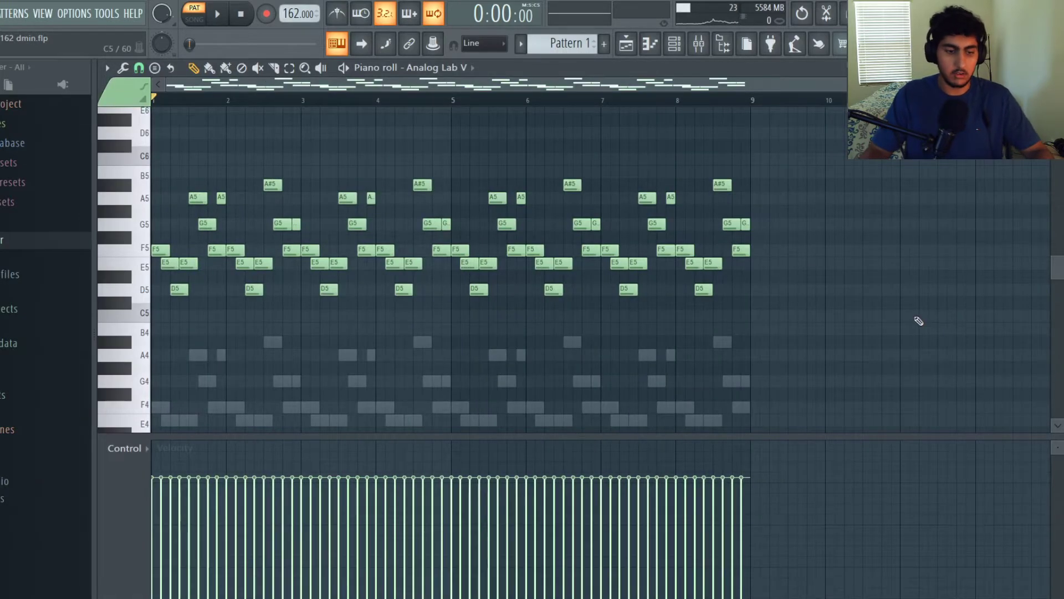
{"action": "key", "text": "space"}
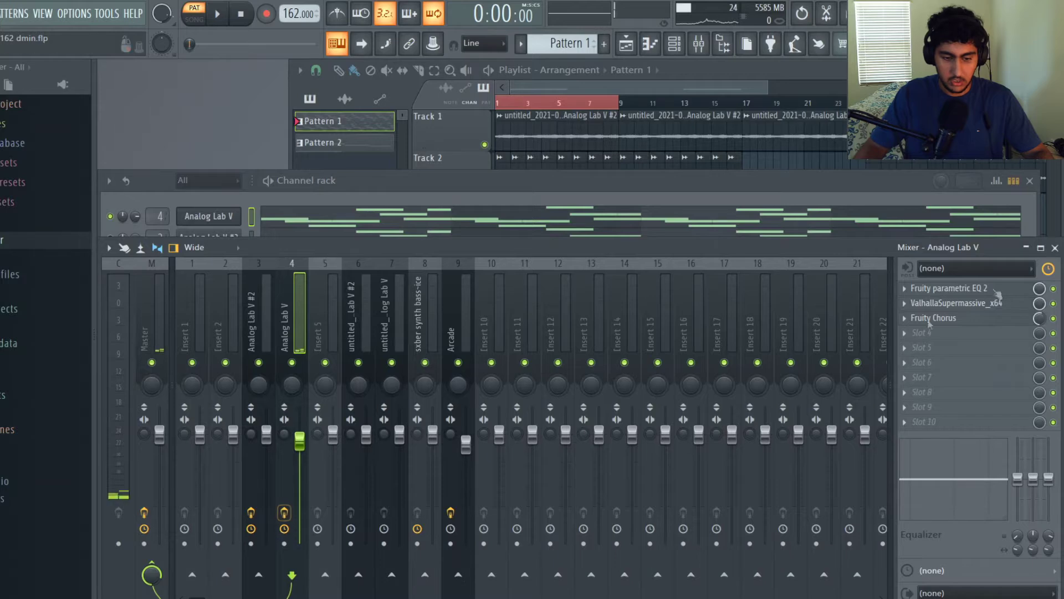
Inspect the Fruity parametric EQ 2, ValhallaSupermassive and Fruity Chorus settings on the Analog Lab V mixer track.
{"action": "left_click", "coordinate": [978, 289]}
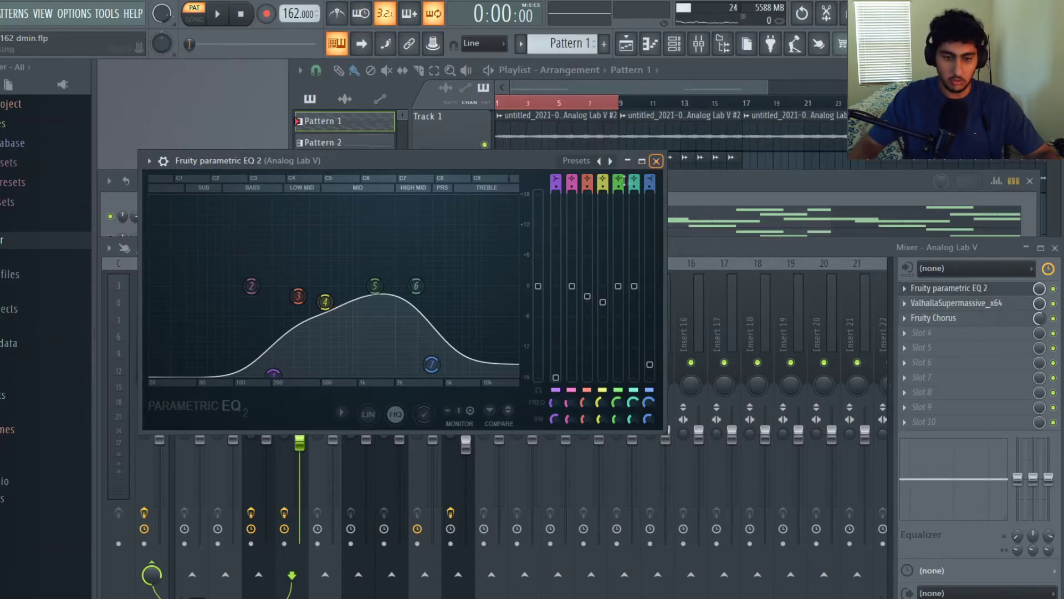
{"action": "left_click", "coordinate": [656, 160]}
{"action": "left_click", "coordinate": [965, 303]}
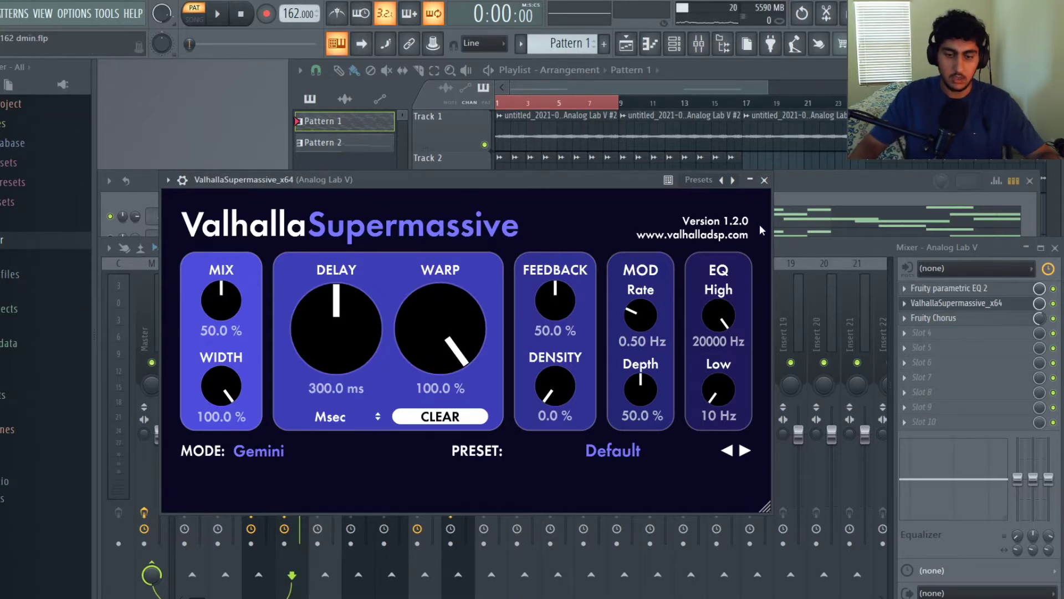
{"action": "left_click", "coordinate": [764, 180]}
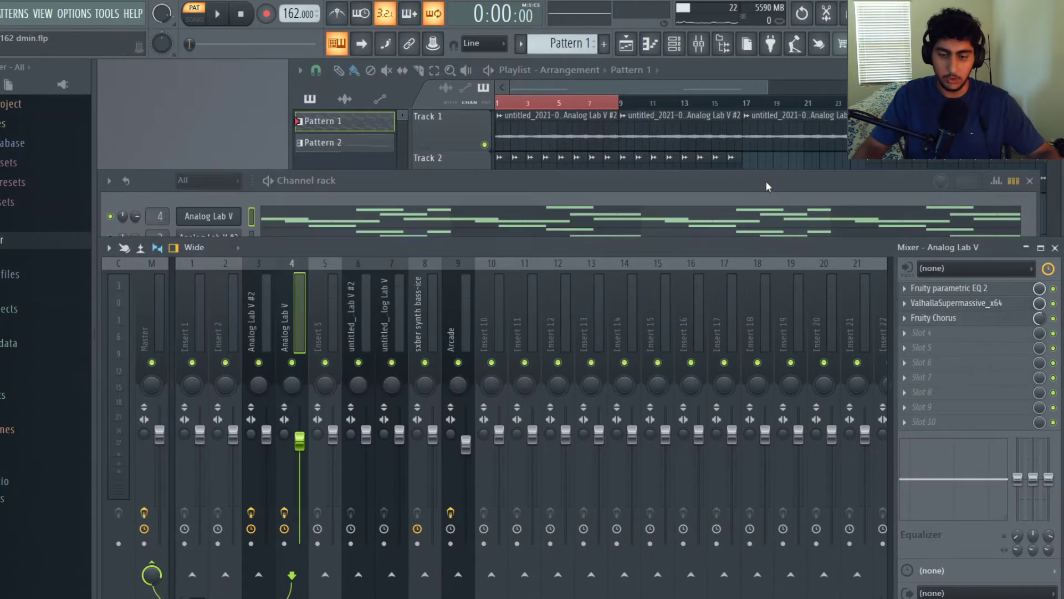
{"action": "left_click", "coordinate": [965, 310]}
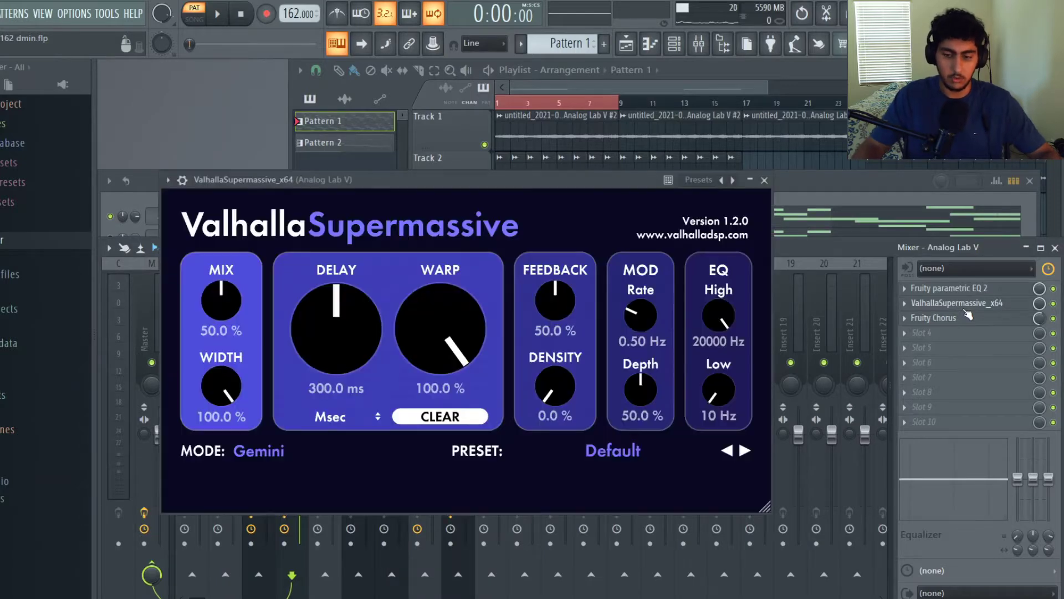
{"action": "left_click", "coordinate": [967, 317]}
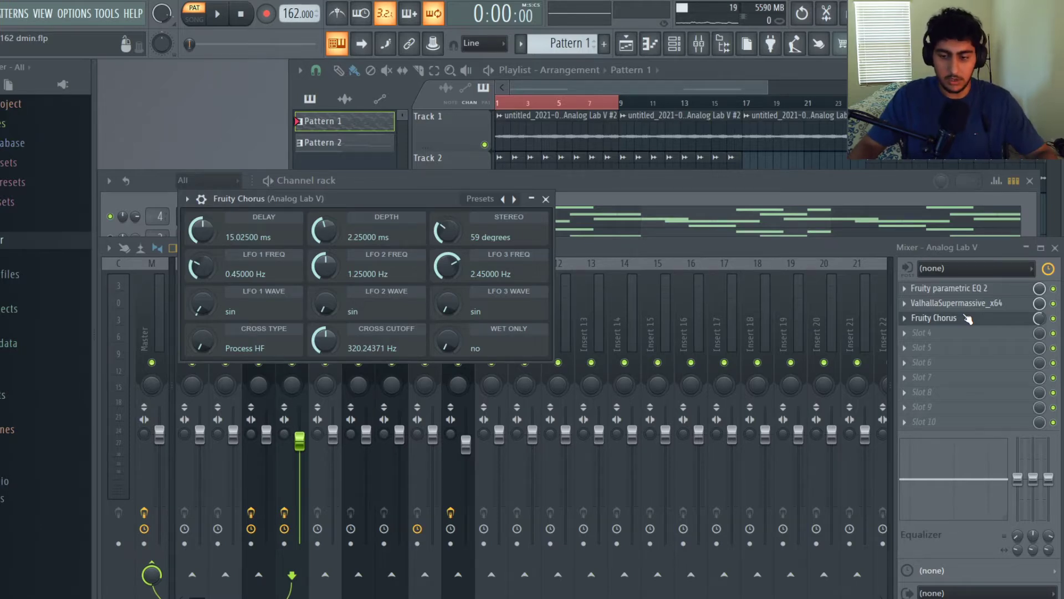
{"action": "left_click", "coordinate": [966, 320]}
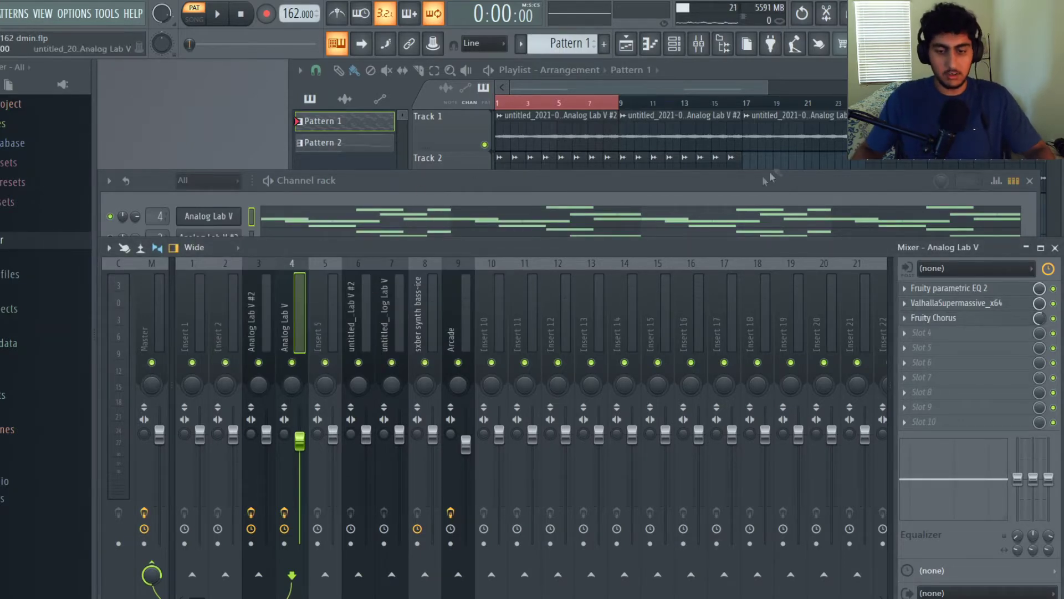
Solo playlist track 1 and track 2 in turn and listen to the playback.
{"action": "right_click", "coordinate": [485, 144]}
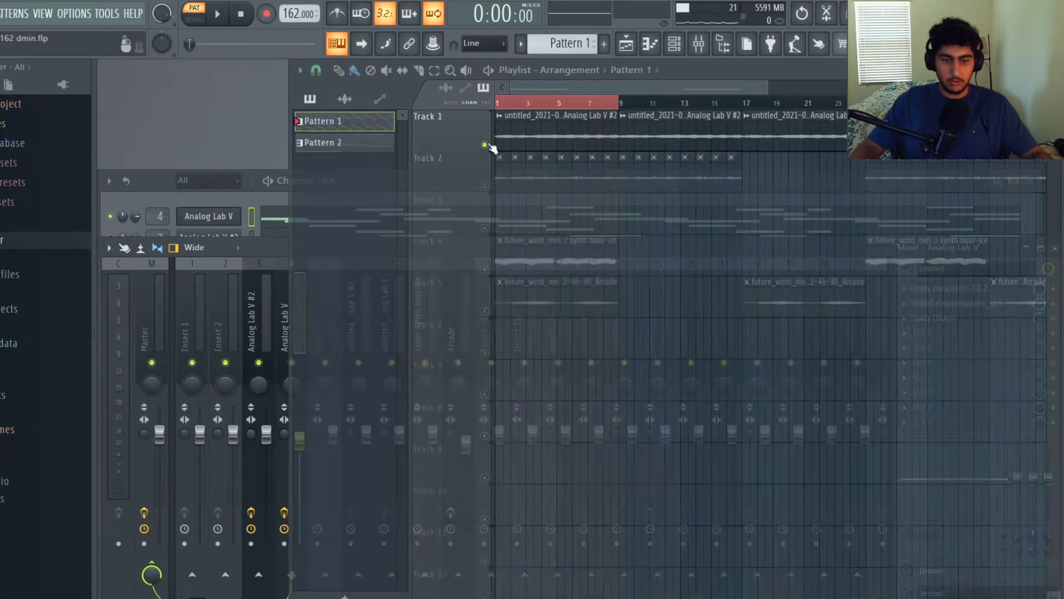
{"action": "right_click", "coordinate": [484, 187]}
{"action": "key", "text": "space"}
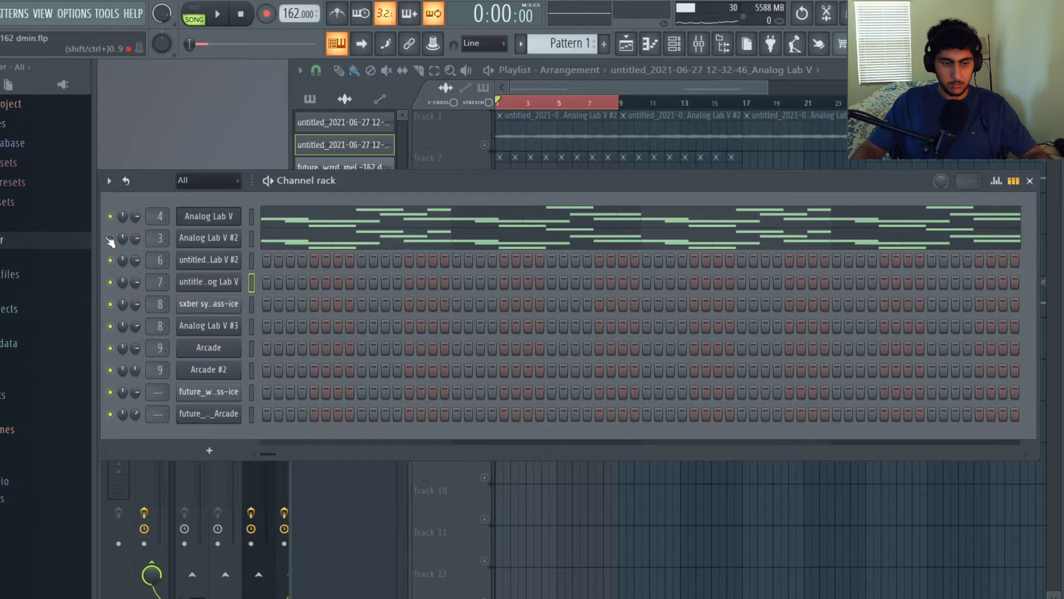
Solo the Analog Lab V #2 channel, open its notes in the piano roll and play them.
{"action": "right_click", "coordinate": [109, 238]}
{"action": "left_click", "coordinate": [303, 236]}
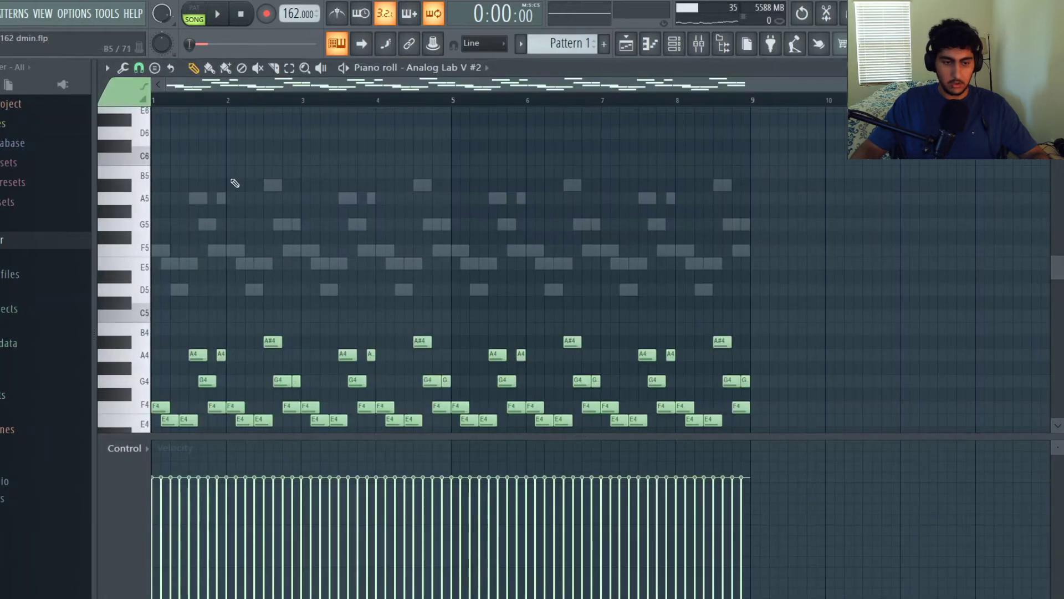
{"action": "scroll", "coordinate": [233, 178], "scroll_direction": "down", "scroll_amount": 3}
{"action": "key", "text": "space"}
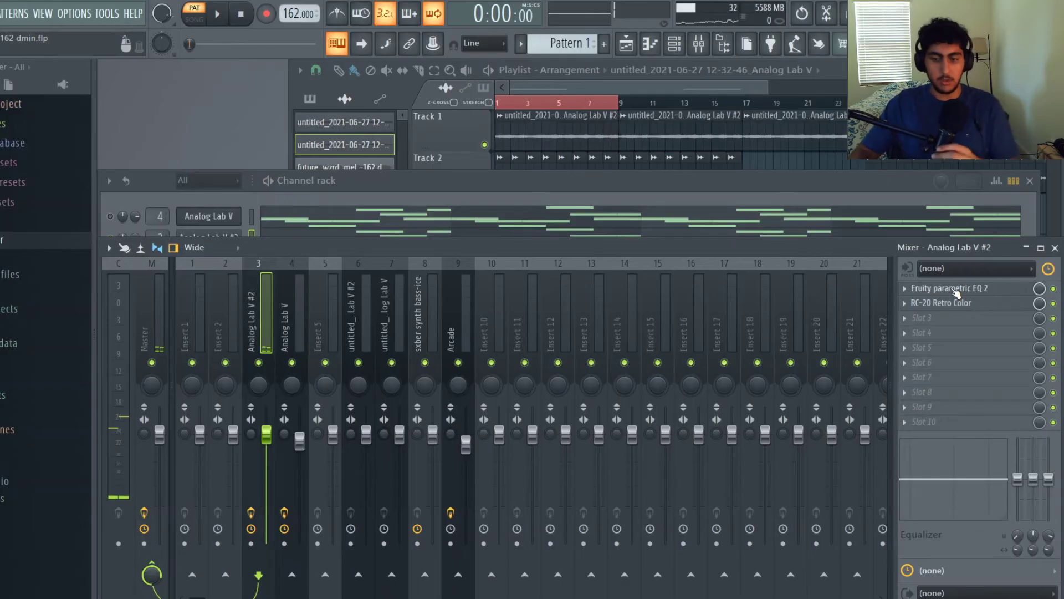
Inspect the Fruity parametric EQ 2 curve on the Analog Lab V #2 mixer track, including the filter type options of band 1.
{"action": "left_click", "coordinate": [943, 288]}
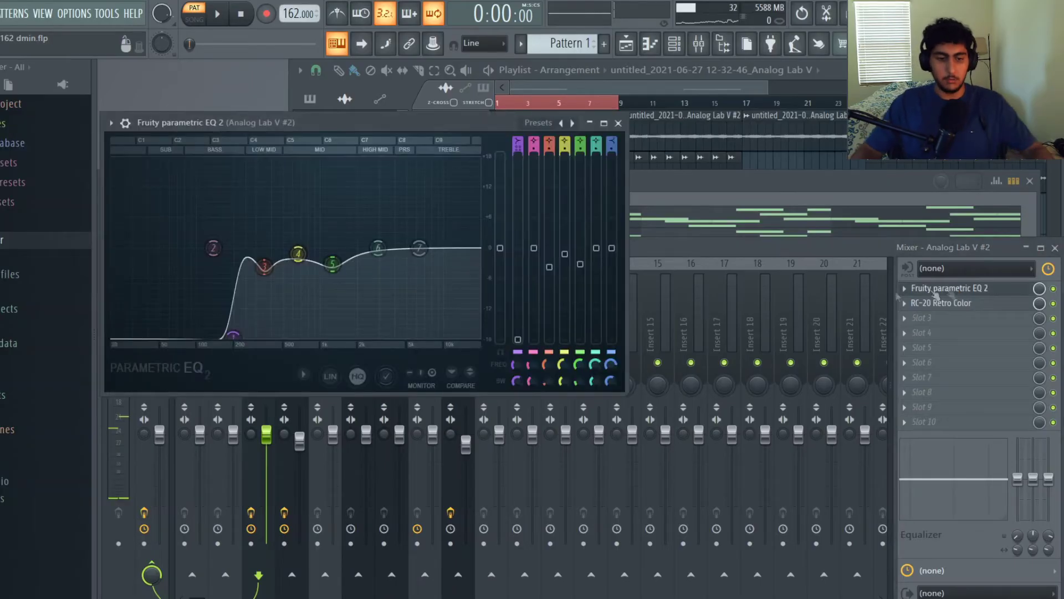
{"action": "right_click", "coordinate": [238, 327]}
{"action": "mouse_move", "coordinate": [257, 388]}
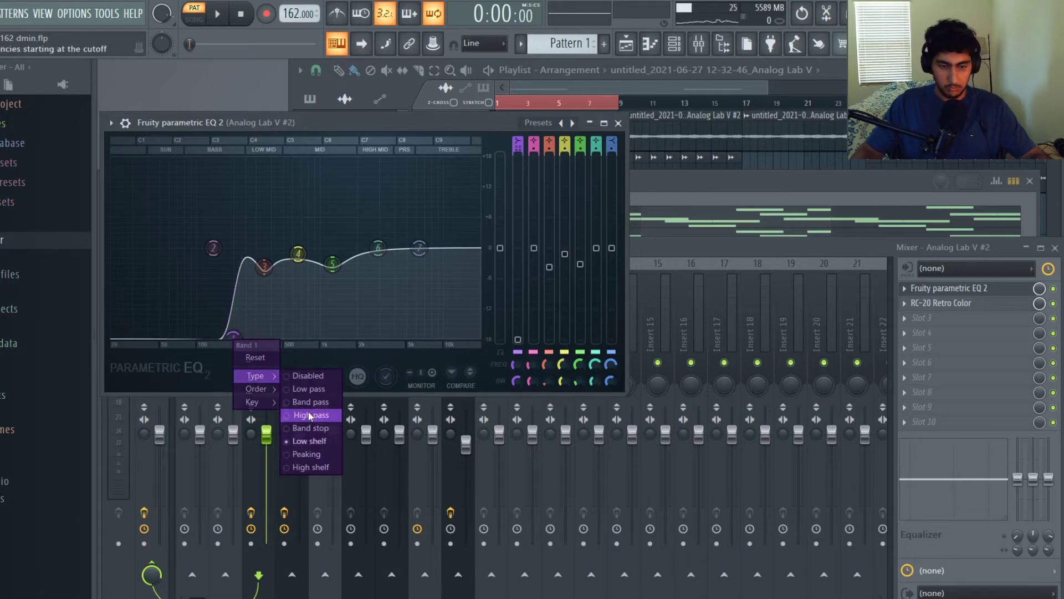
{"action": "left_click", "coordinate": [278, 294]}
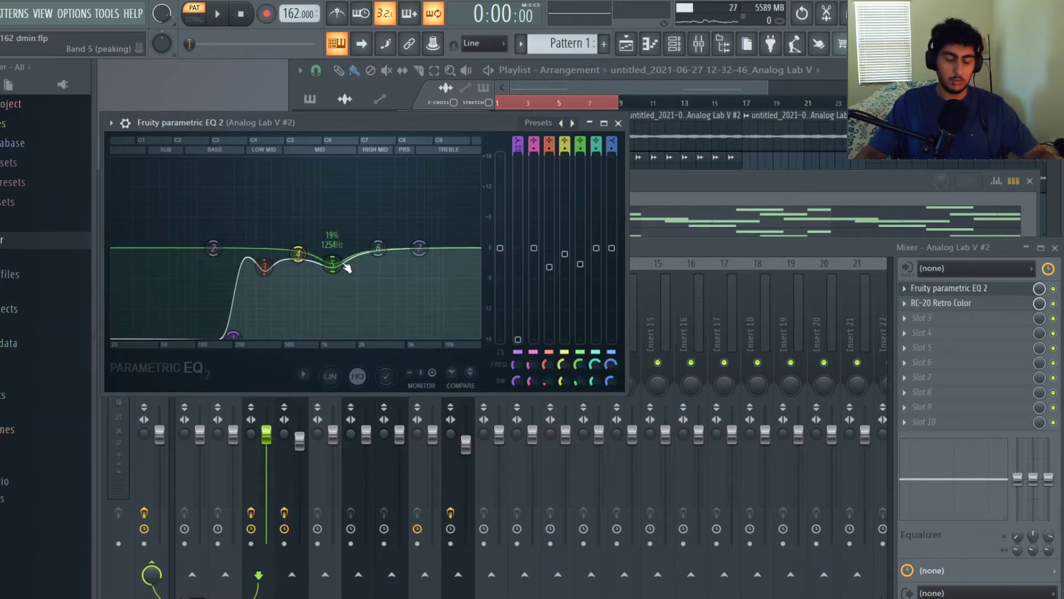
{"action": "left_click", "coordinate": [618, 122]}
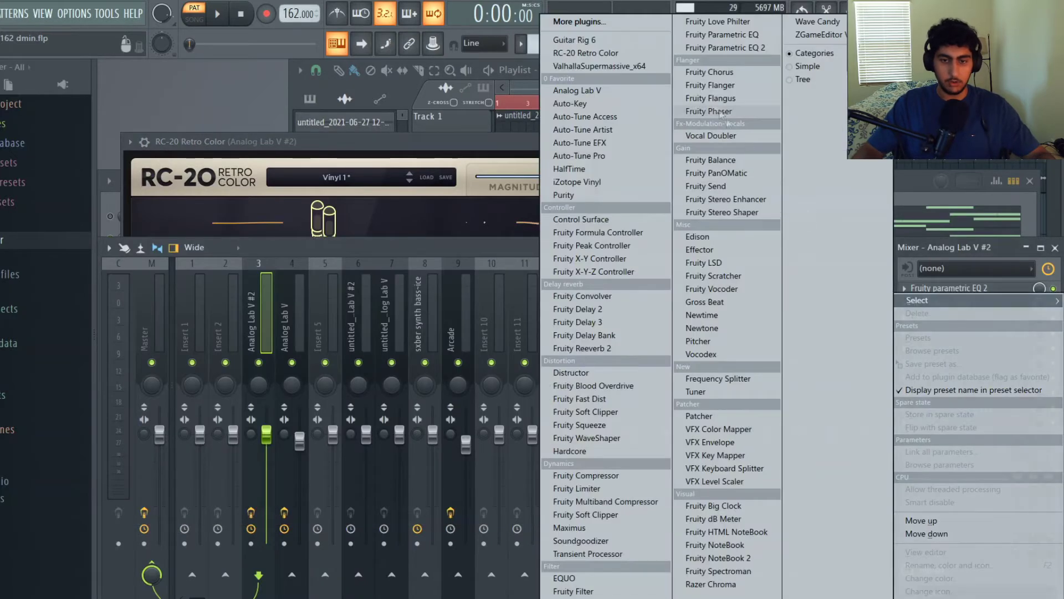
Add iZotope Vinyl to slot 4 of the Analog Lab V #2 mixer track and review the RC-20 Retro Color settings.
{"action": "left_click", "coordinate": [598, 183]}
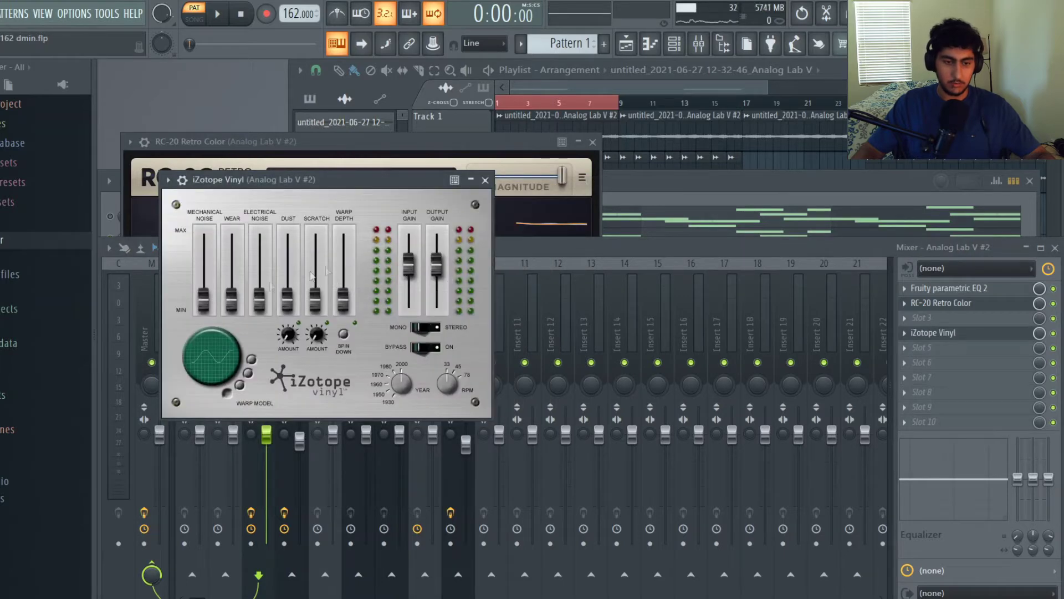
{"action": "left_click", "coordinate": [956, 333]}
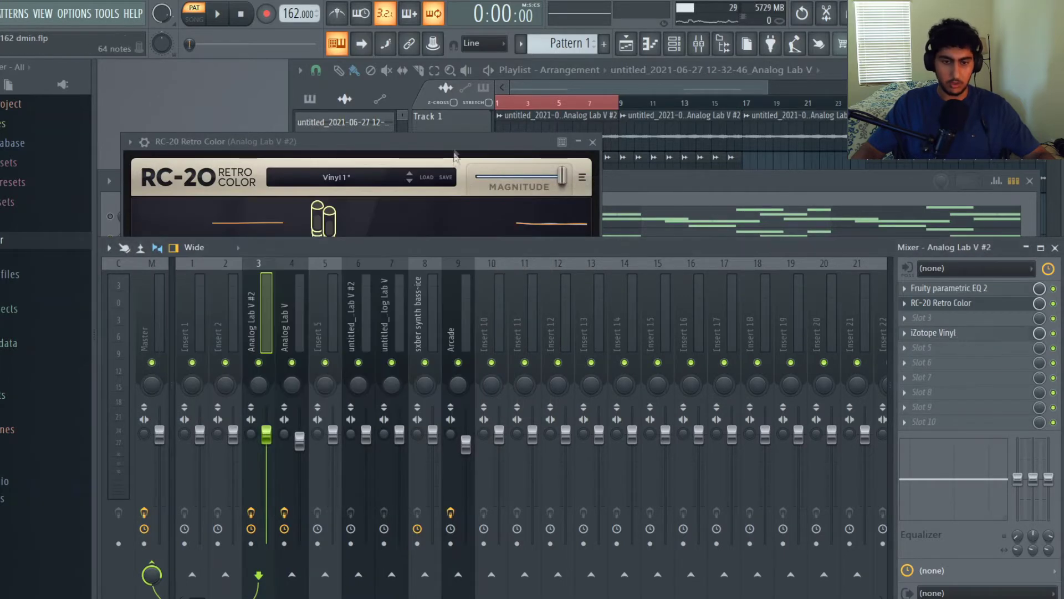
{"action": "left_click", "coordinate": [340, 198]}
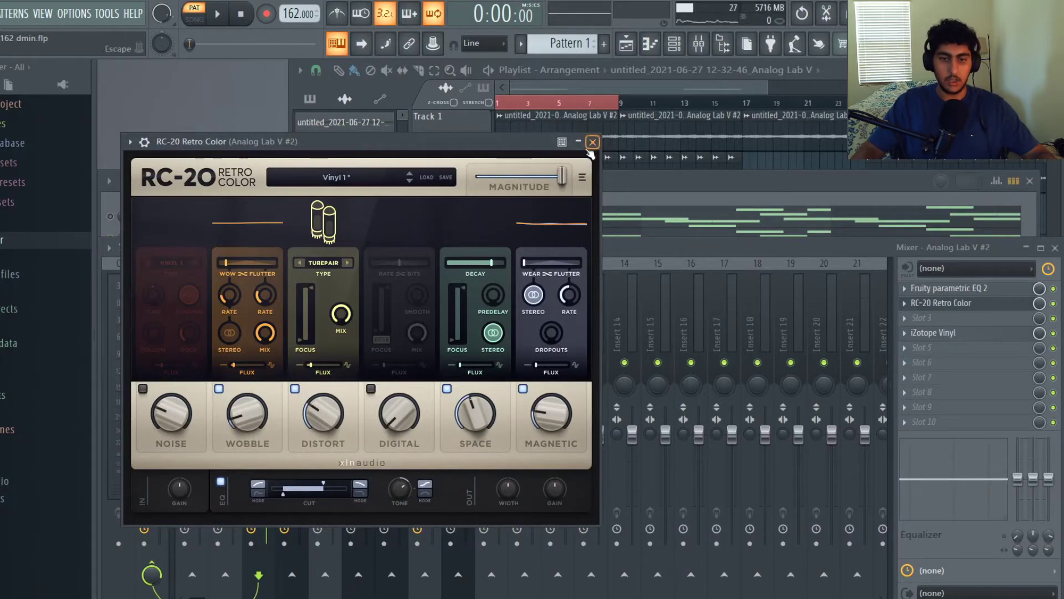
{"action": "left_click", "coordinate": [592, 142]}
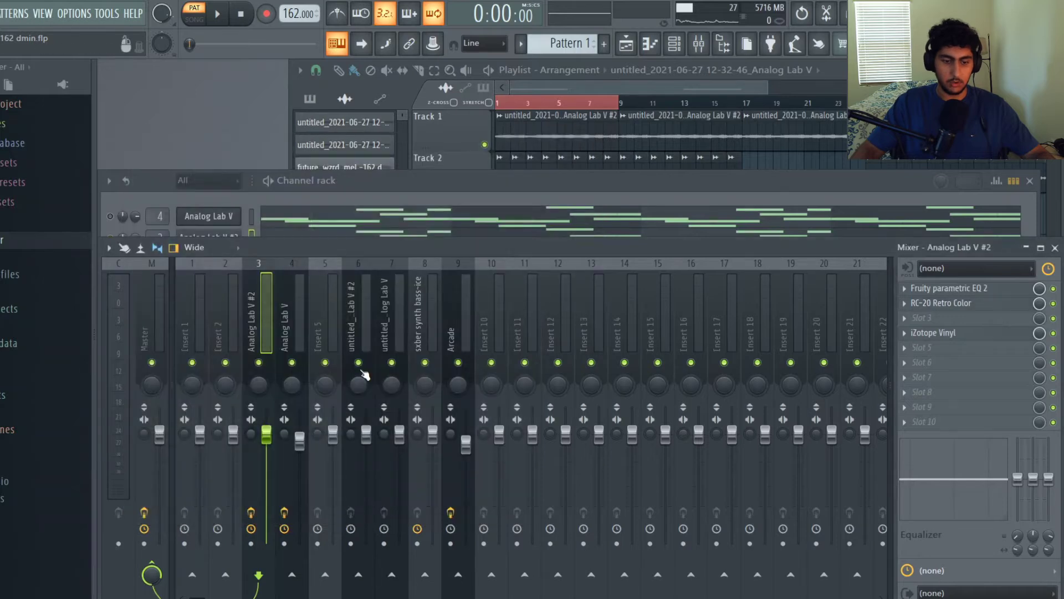
Switch playback to song mode and leave only playlist tracks 1, 2 and 4 unmuted.
{"action": "key", "text": "F5"}
{"action": "key", "text": "l"}
{"action": "right_click", "coordinate": [486, 145]}
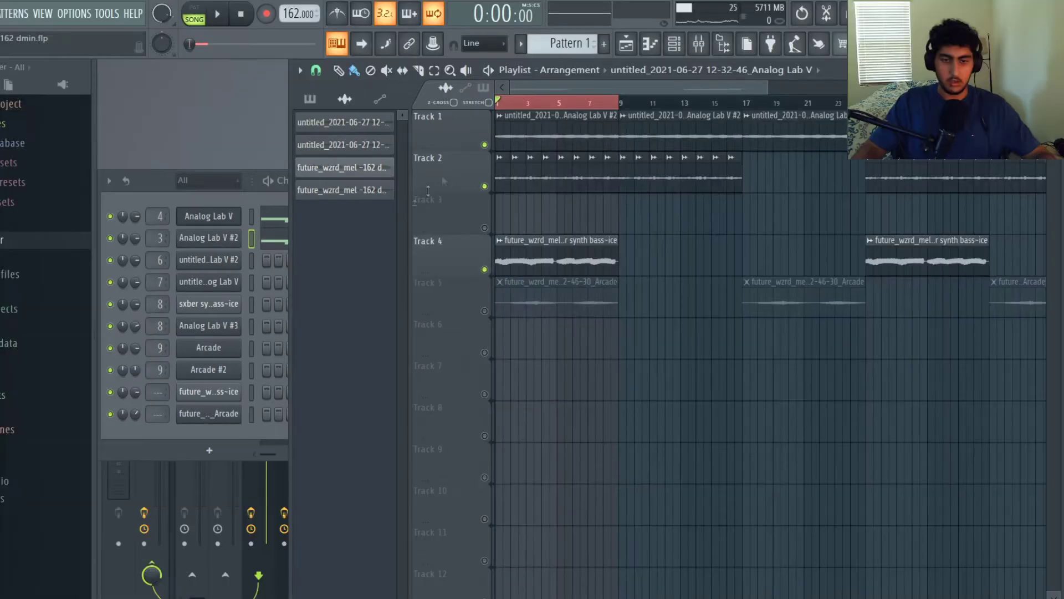
{"action": "key", "text": "F6"}
{"action": "key", "text": "F6"}
Open the channel settings of the sxber synth bass-ice clip on playlist track 4 and bring up the mixer.
{"action": "double_click", "coordinate": [547, 263]}
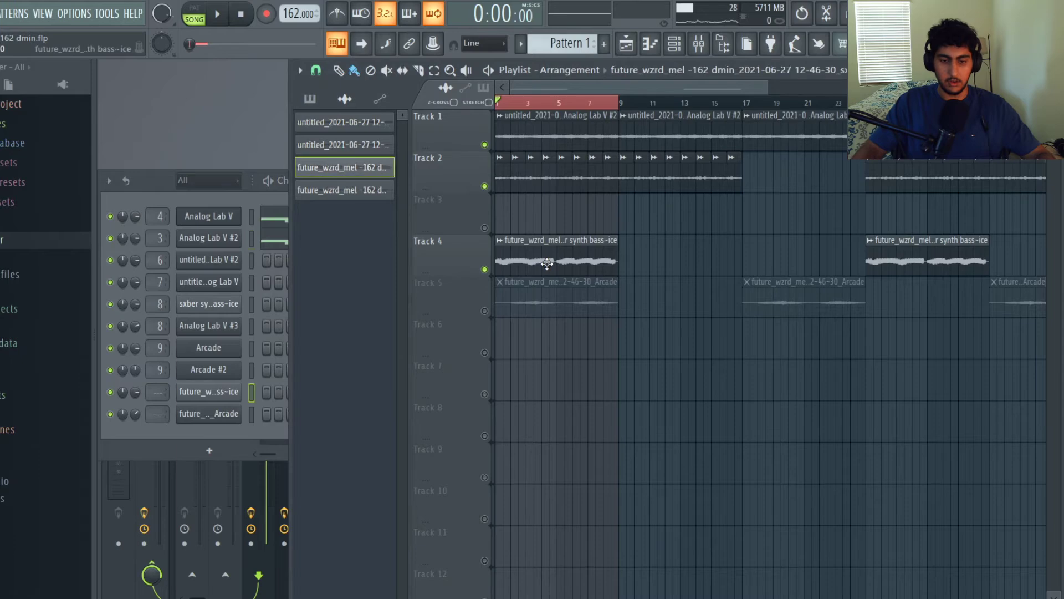
{"action": "scroll", "coordinate": [533, 260], "scroll_direction": "down", "scroll_amount": 2}
{"action": "key", "text": "F5"}
{"action": "scroll", "coordinate": [541, 108], "scroll_direction": "up", "scroll_amount": 3}
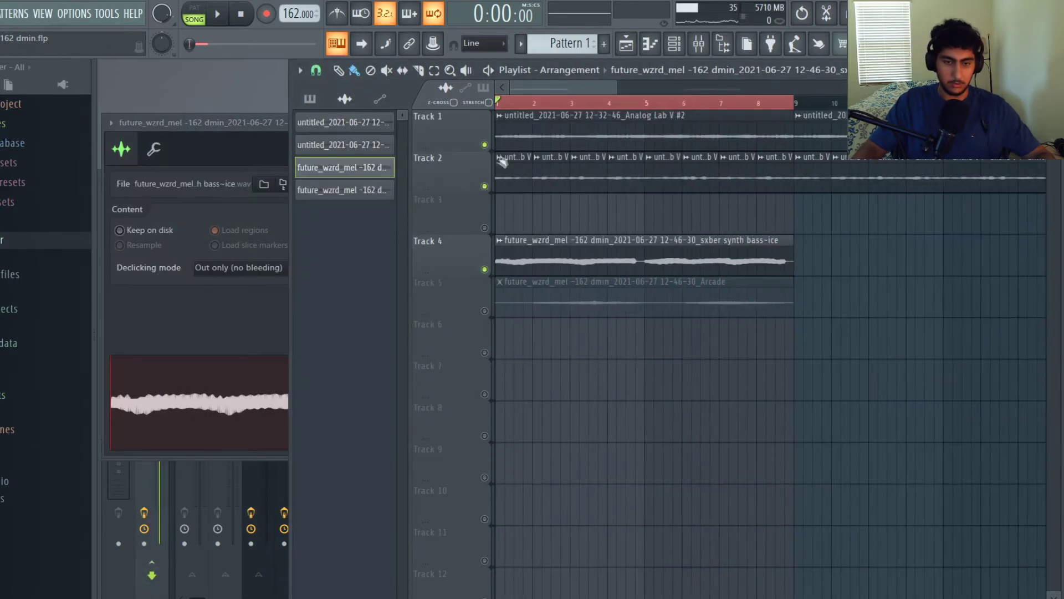
{"action": "key", "text": "F9"}
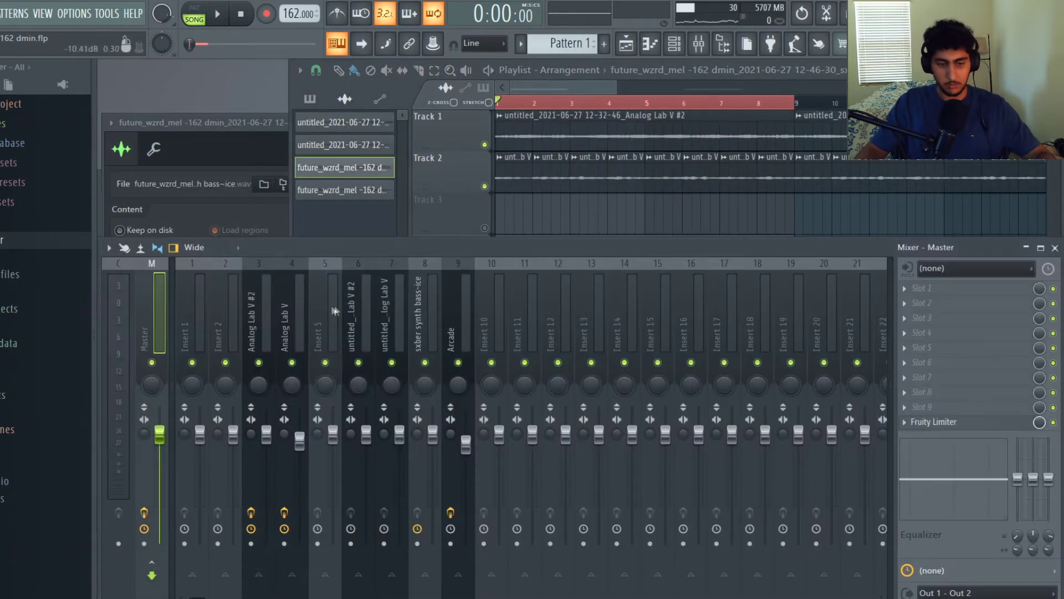
Play the song with the sxber synth bass-ice clip sounding alongside playlist tracks 1 and 2.
{"action": "key", "text": "F9"}
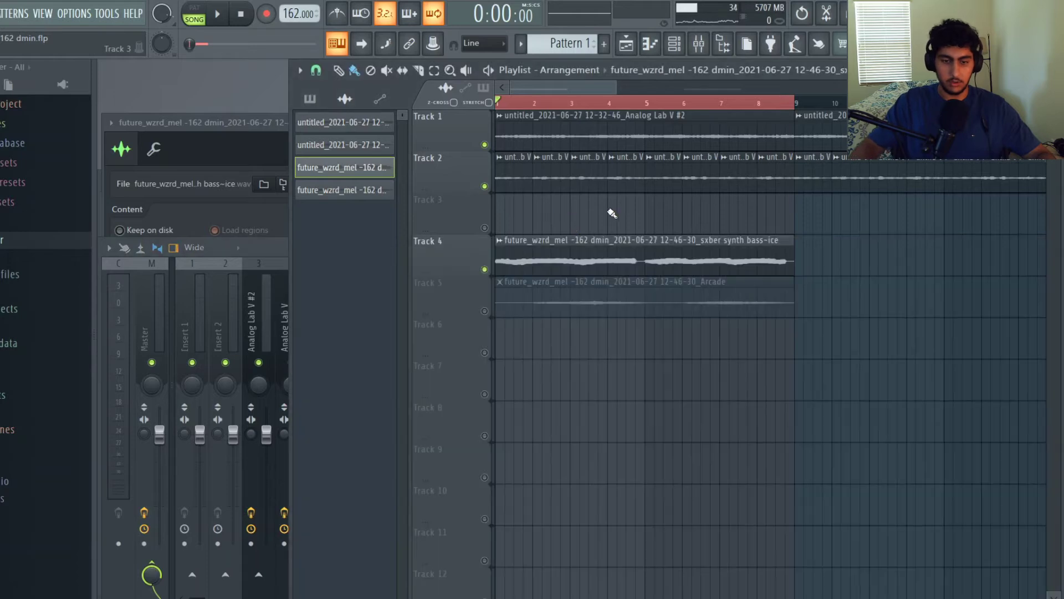
{"action": "key", "text": "space"}
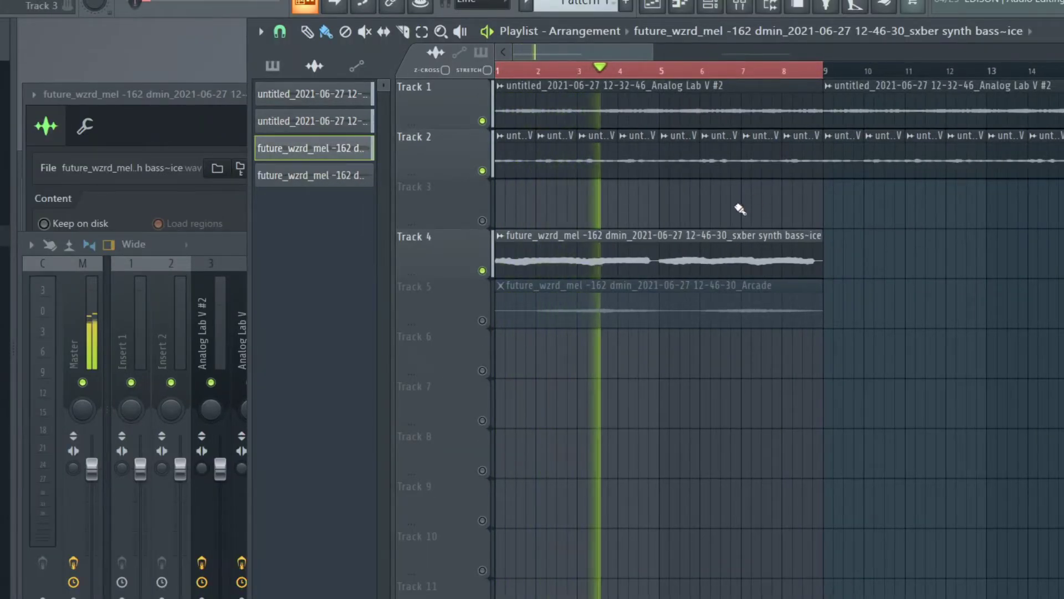
{"action": "key", "text": "space"}
Check the levels and effects of the melody's mixer tracks, including sxber synth bass-ice, Arcade and the bass-ice audio clip.
{"action": "key", "text": "F9"}
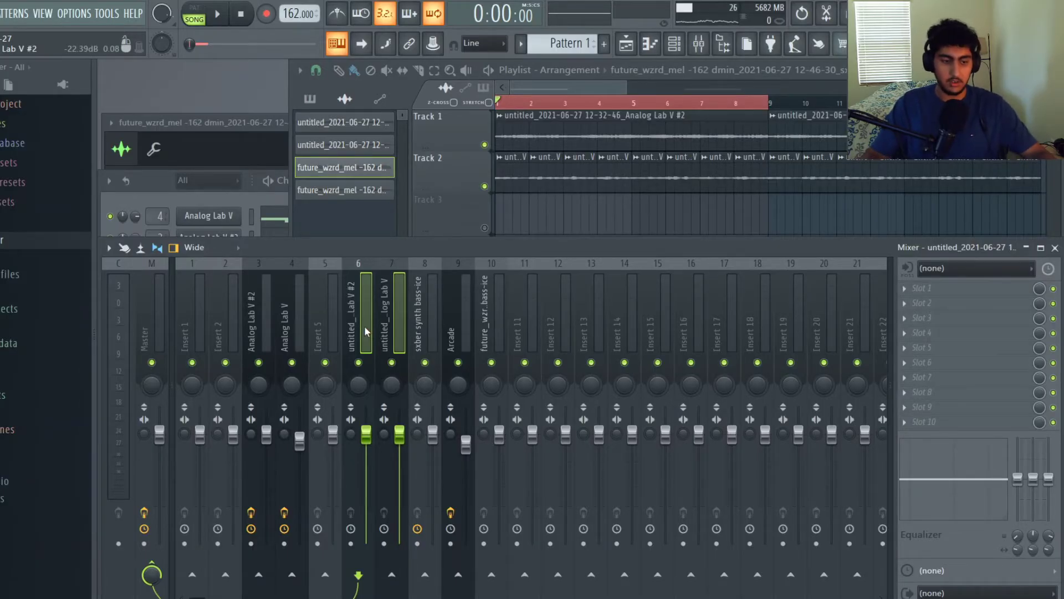
{"action": "left_click", "coordinate": [423, 304]}
{"action": "left_click", "coordinate": [499, 121]}
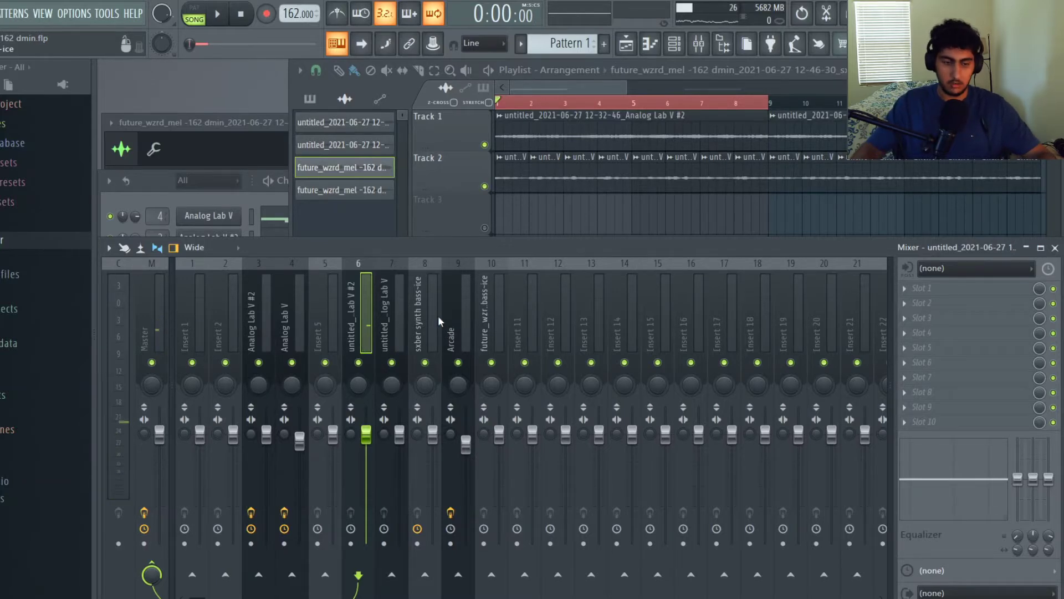
{"action": "left_click", "coordinate": [455, 311]}
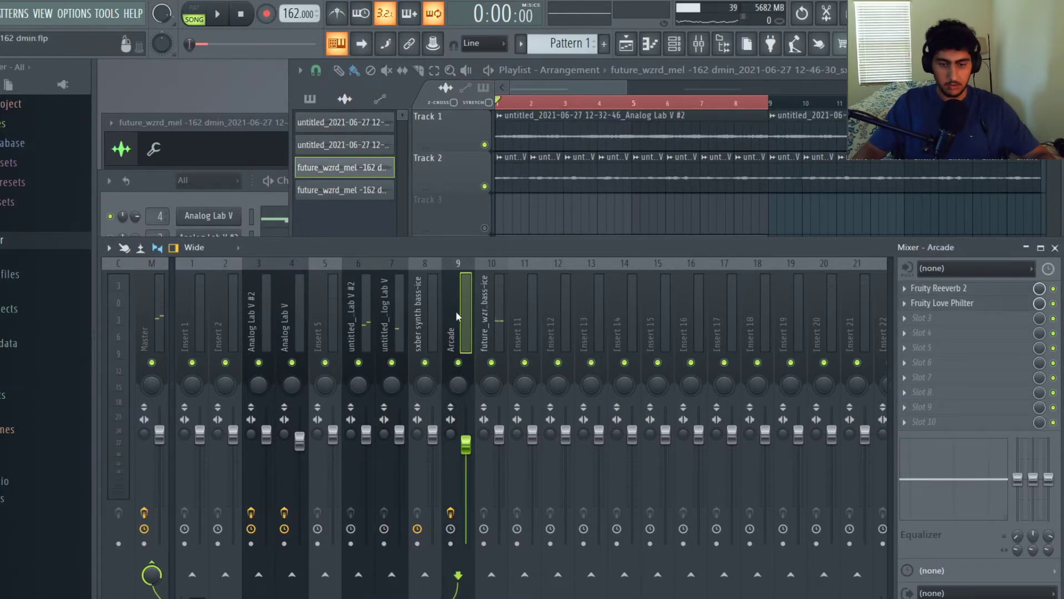
{"action": "left_click", "coordinate": [490, 311]}
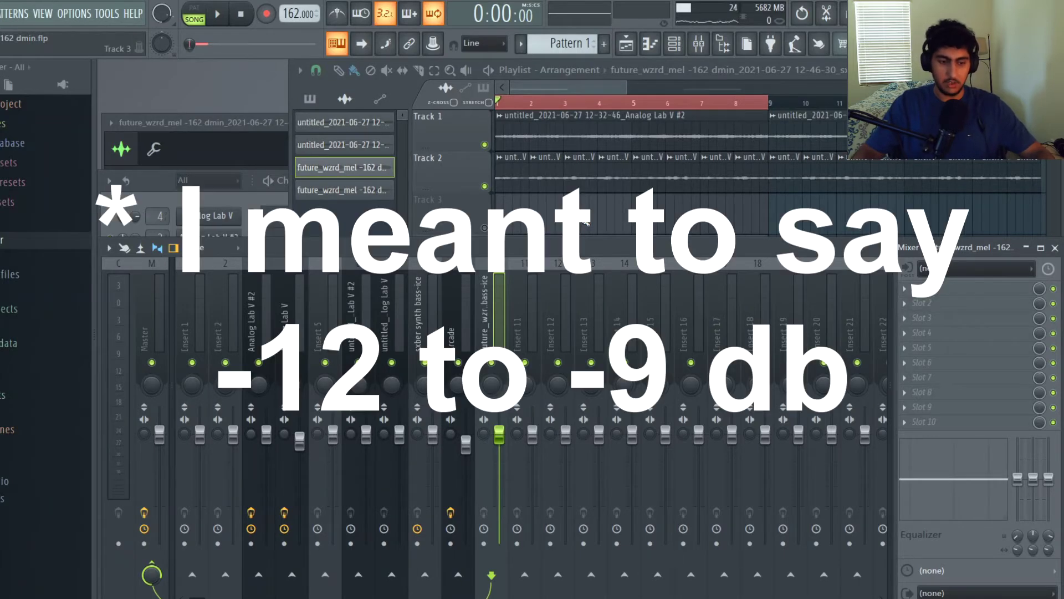
Solo the Arcade clip on playlist track 5, listen to it, and release the solo.
{"action": "key", "text": "space"}
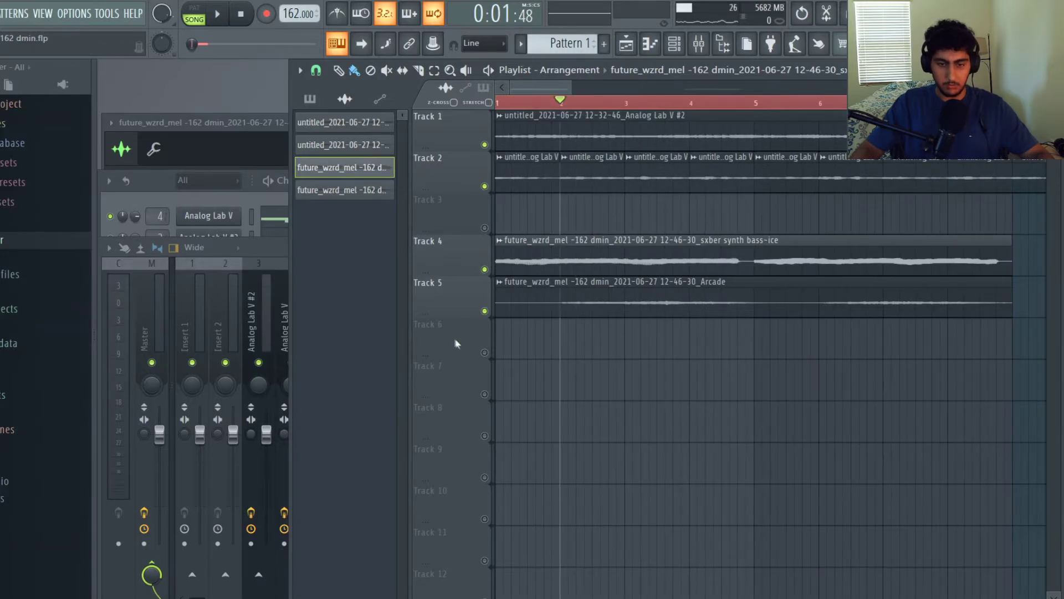
{"action": "right_click", "coordinate": [485, 311]}
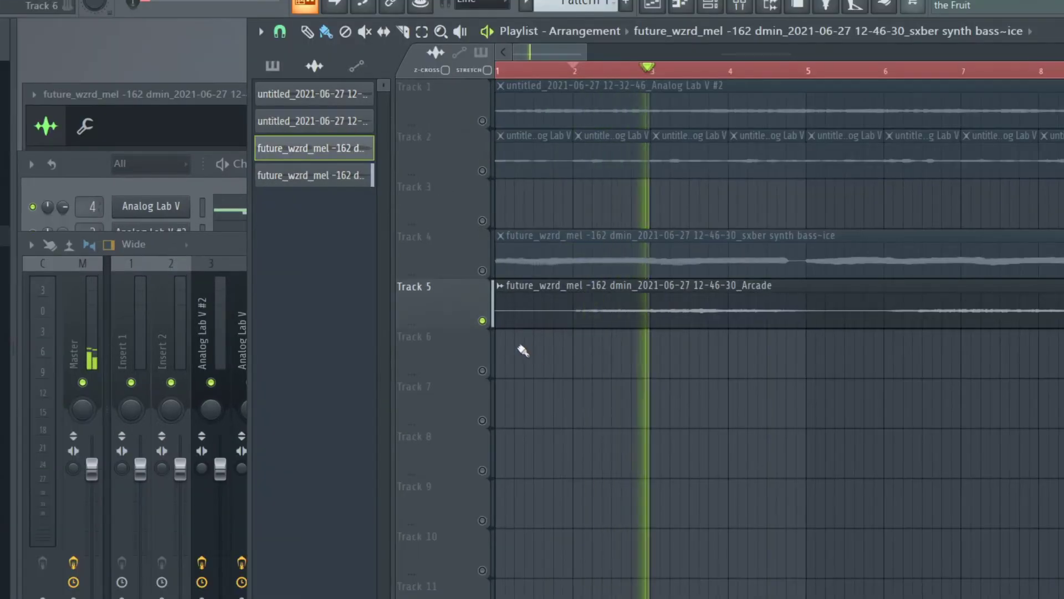
{"action": "key", "text": "space"}
{"action": "right_click", "coordinate": [482, 320]}
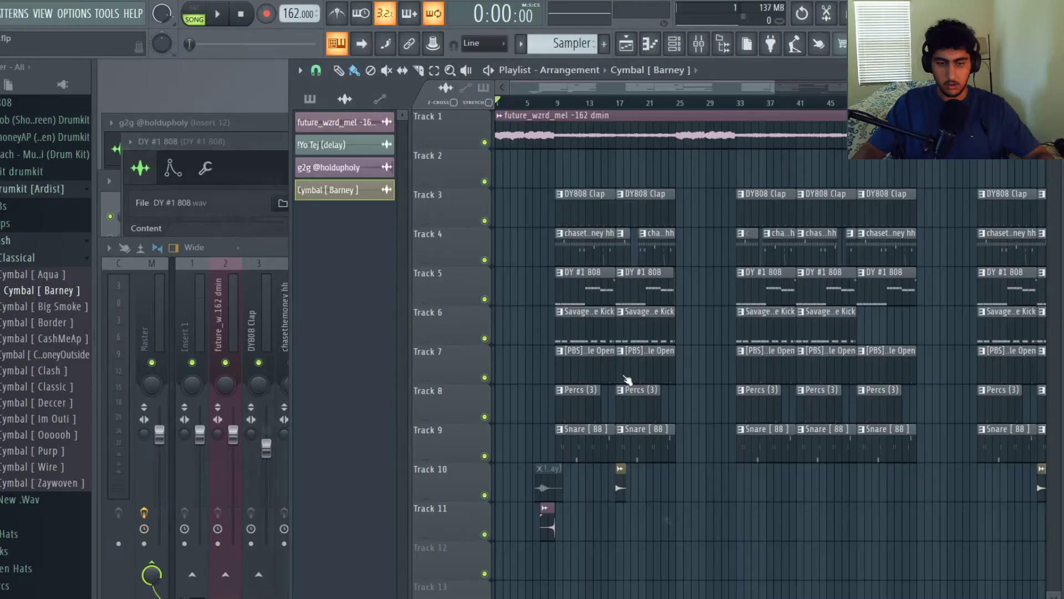
Look over the full beat arrangement in the playlist and place the playhead shortly before the drums enter.
{"action": "scroll", "coordinate": [672, 519], "scroll_direction": "down", "scroll_amount": 2}
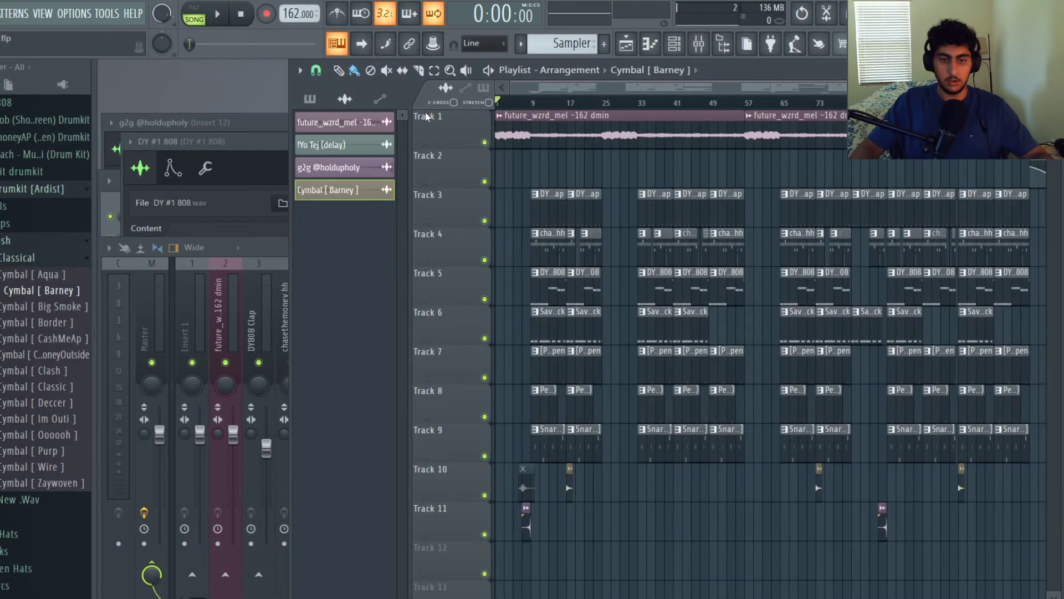
{"action": "scroll", "coordinate": [495, 176], "scroll_direction": "up", "scroll_amount": 2}
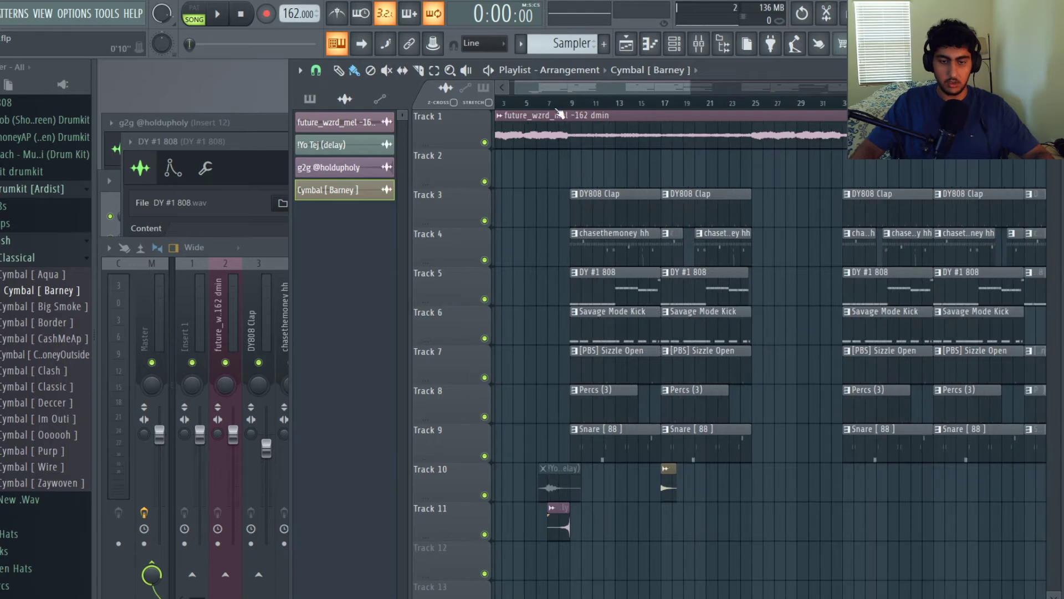
{"action": "scroll", "coordinate": [663, 111], "scroll_direction": "up", "scroll_amount": 1}
{"action": "left_click", "coordinate": [564, 103]}
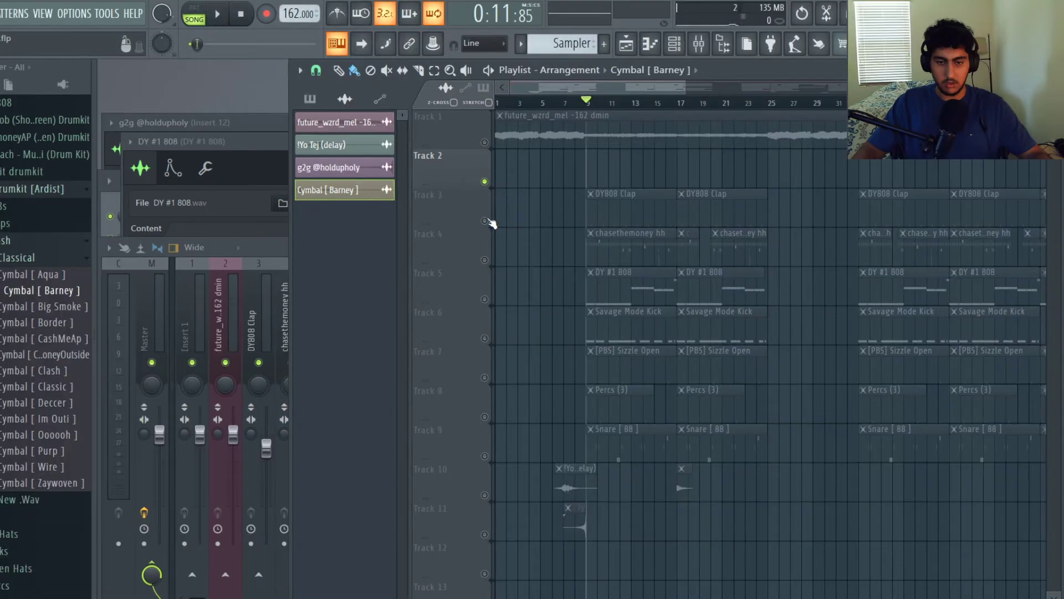
Unmute the DY808 Clap on playlist track 3 and the melody on track 1, and bring up the clap's mixer track.
{"action": "left_click", "coordinate": [486, 222]}
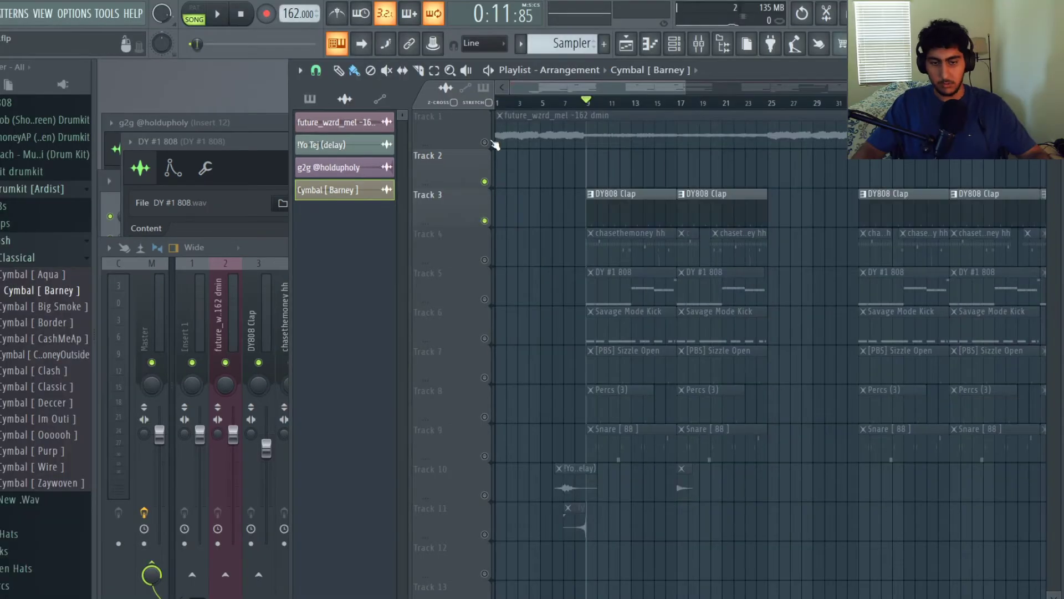
{"action": "left_click", "coordinate": [486, 143]}
{"action": "scroll", "coordinate": [554, 189], "scroll_direction": "down", "scroll_amount": 1}
{"action": "key", "text": "F6"}
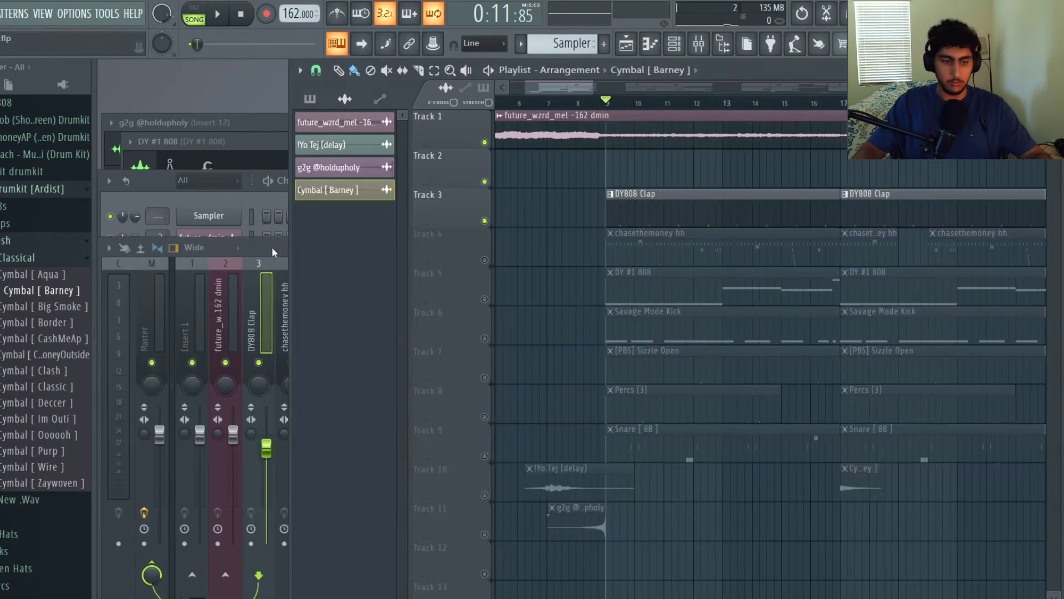
{"action": "left_click", "coordinate": [271, 247]}
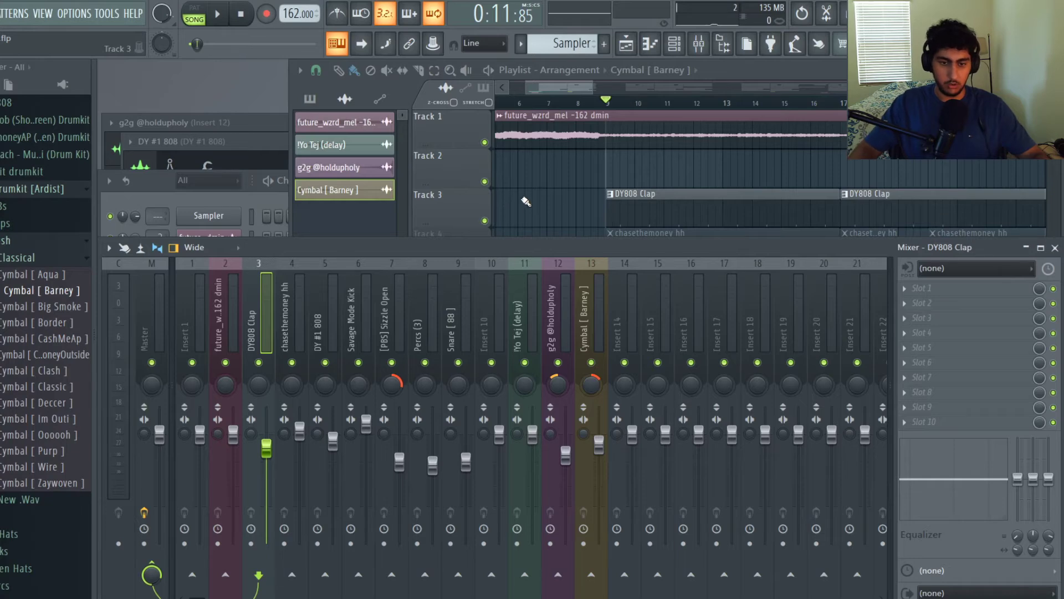
Unmute the chasethemoney hh pattern on playlist track 4 and select its mixer track.
{"action": "left_click", "coordinate": [483, 231]}
{"action": "left_click", "coordinate": [485, 260]}
{"action": "left_click", "coordinate": [278, 252]}
{"action": "left_click", "coordinate": [291, 298]}
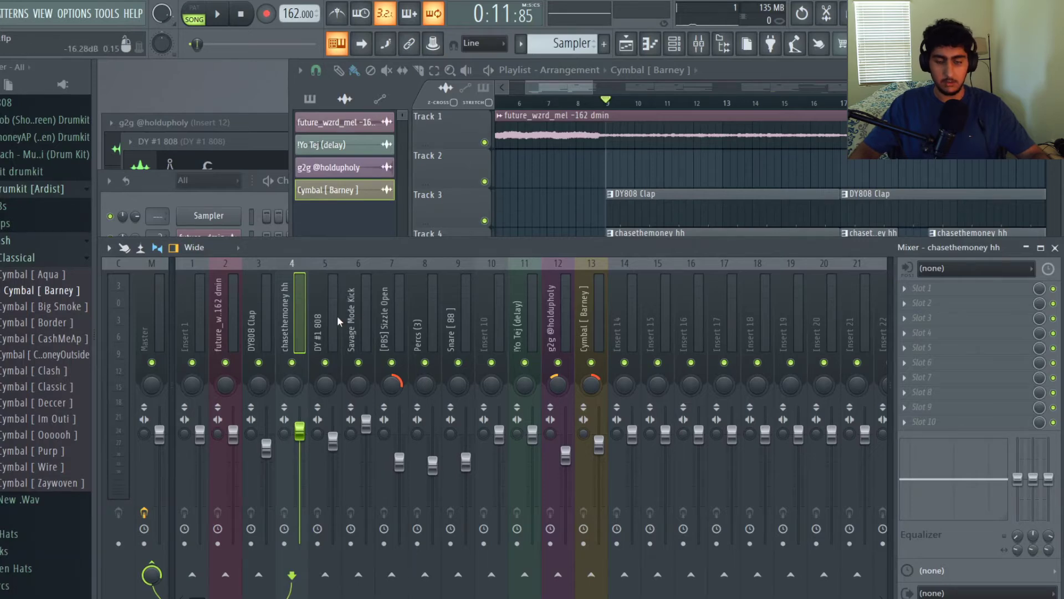
Unmute the DY #1 808 and Savage Mode Kick on playlist tracks 5 and 6, checking the mixer track of each.
{"action": "key", "text": "F9"}
{"action": "left_click", "coordinate": [485, 300]}
{"action": "key", "text": "F9"}
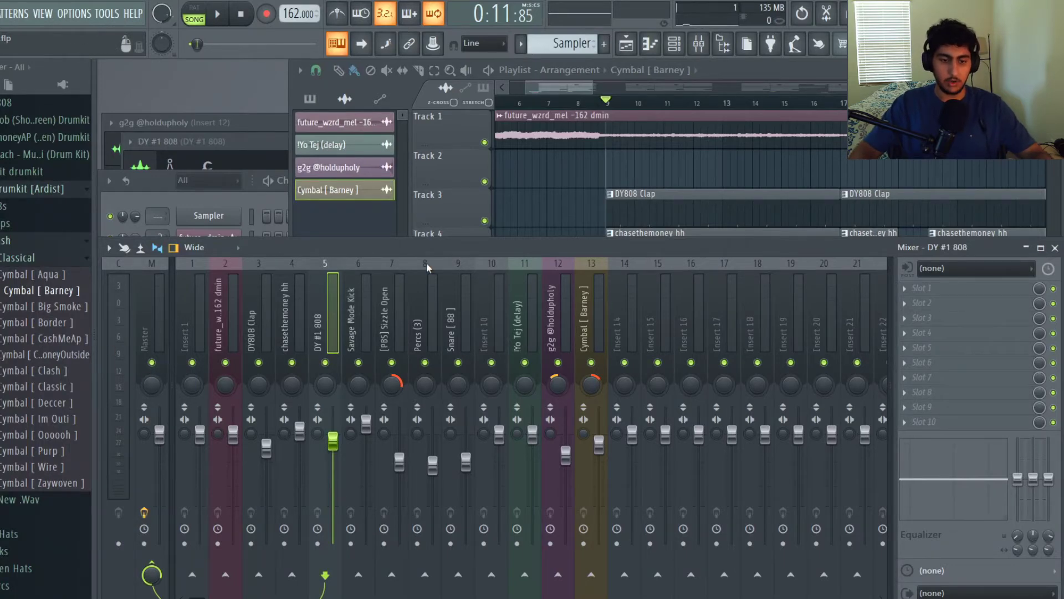
{"action": "left_click", "coordinate": [530, 220]}
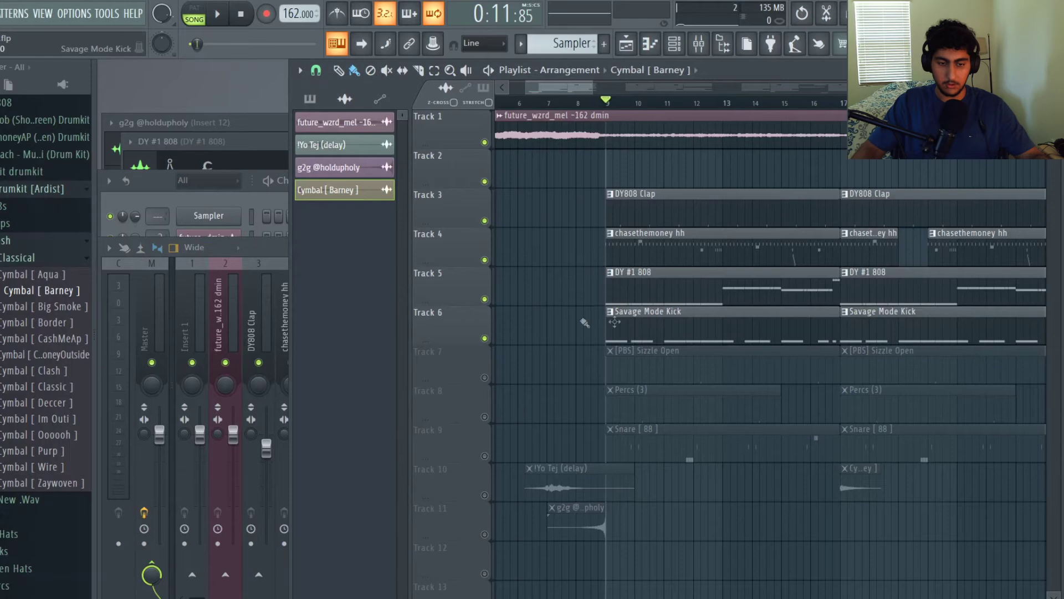
{"action": "left_click", "coordinate": [284, 246]}
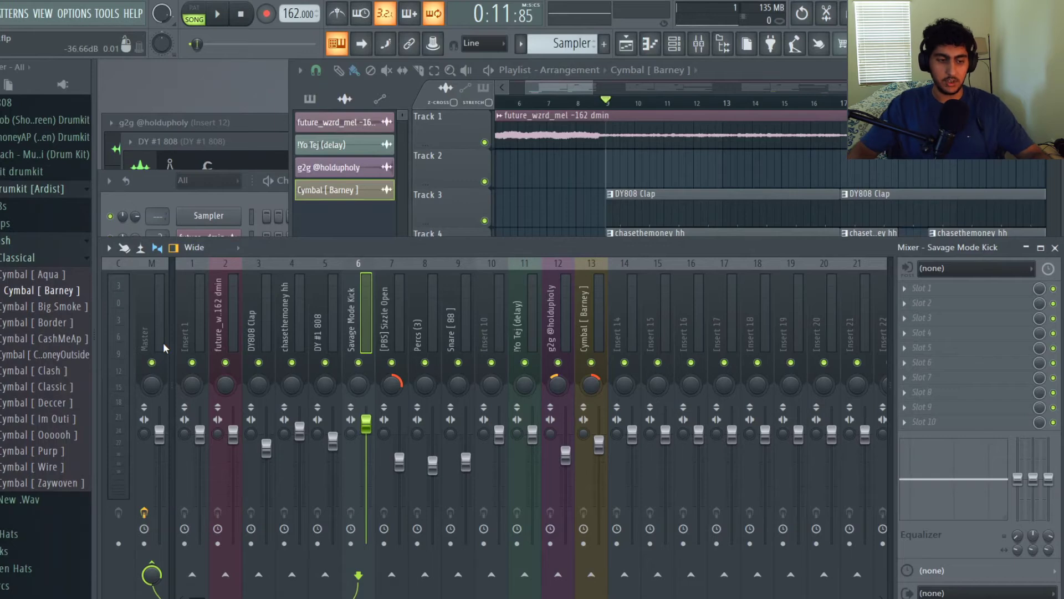
Bring in the [PBS] Sizzle Open, Percs (3) and Snare [ 88 ] layers, checking the mixer track of each.
{"action": "key", "text": "F5"}
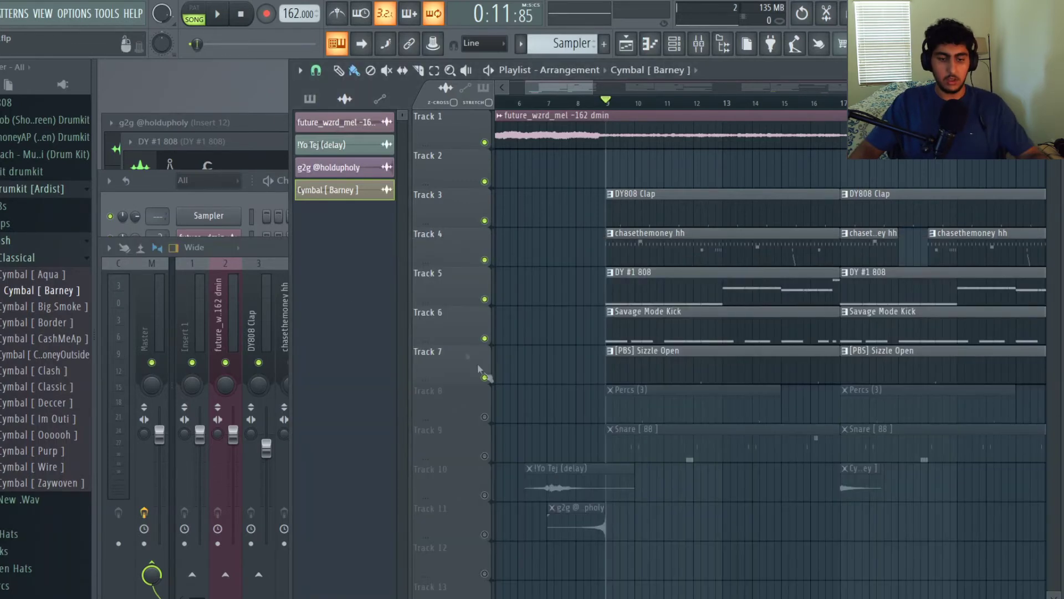
{"action": "left_click", "coordinate": [284, 251]}
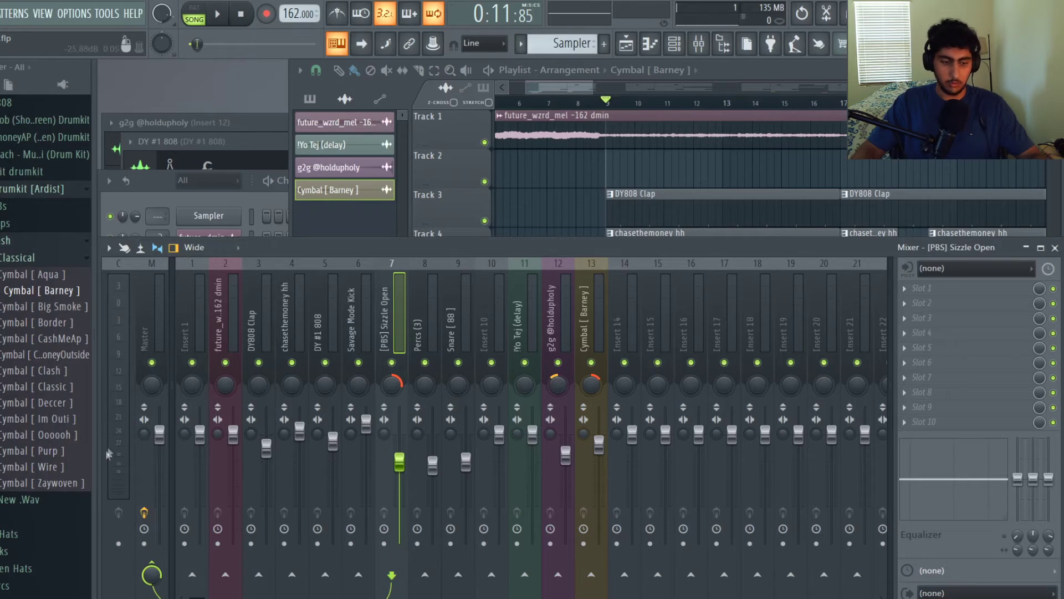
{"action": "scroll", "coordinate": [335, 264], "scroll_direction": "down", "scroll_amount": 1}
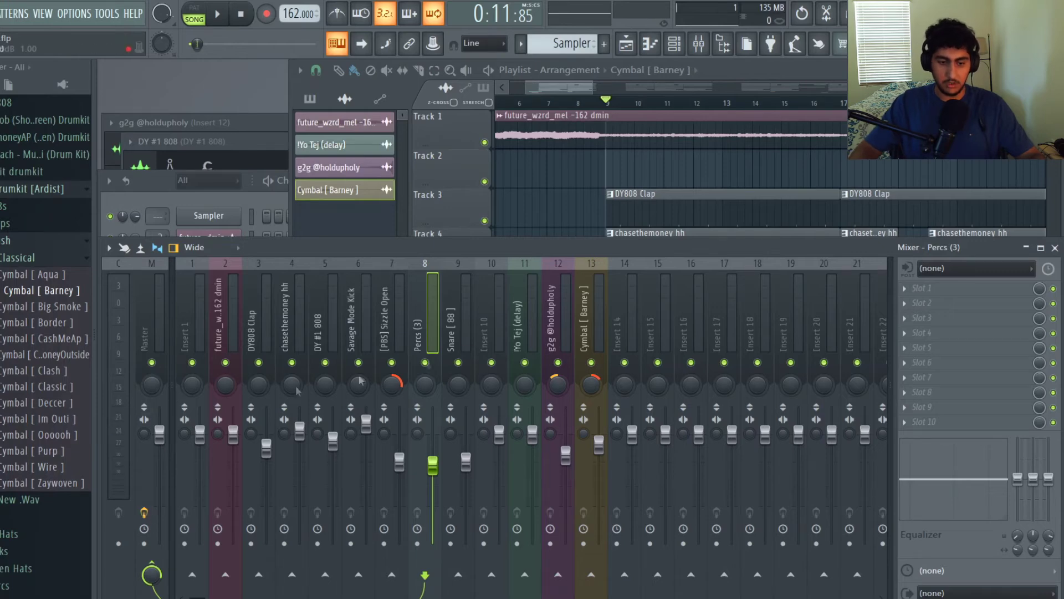
{"action": "left_click", "coordinate": [466, 333]}
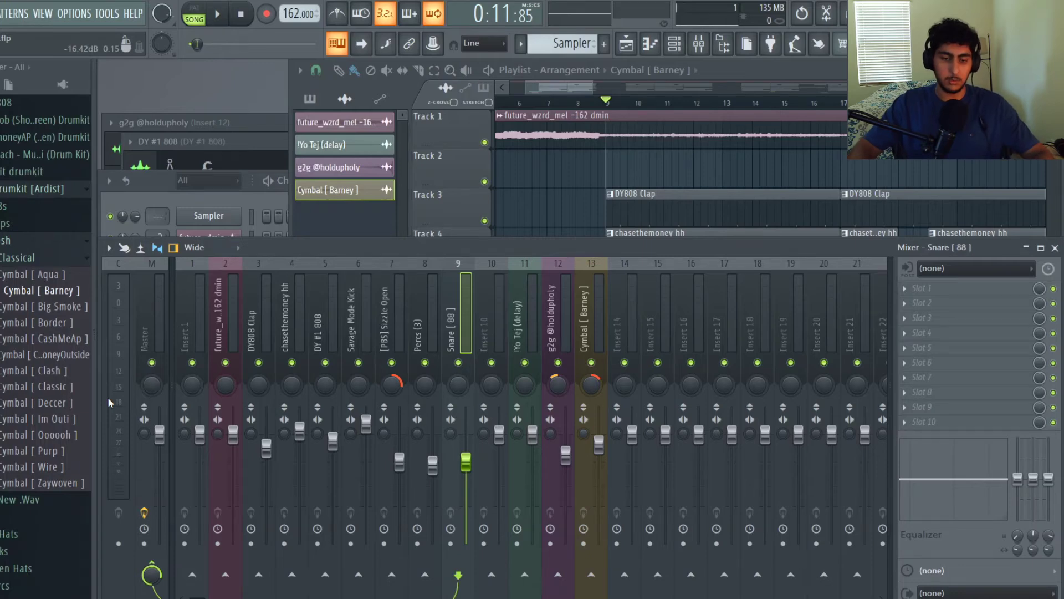
{"action": "right_click", "coordinate": [532, 195]}
{"action": "left_click", "coordinate": [276, 249]}
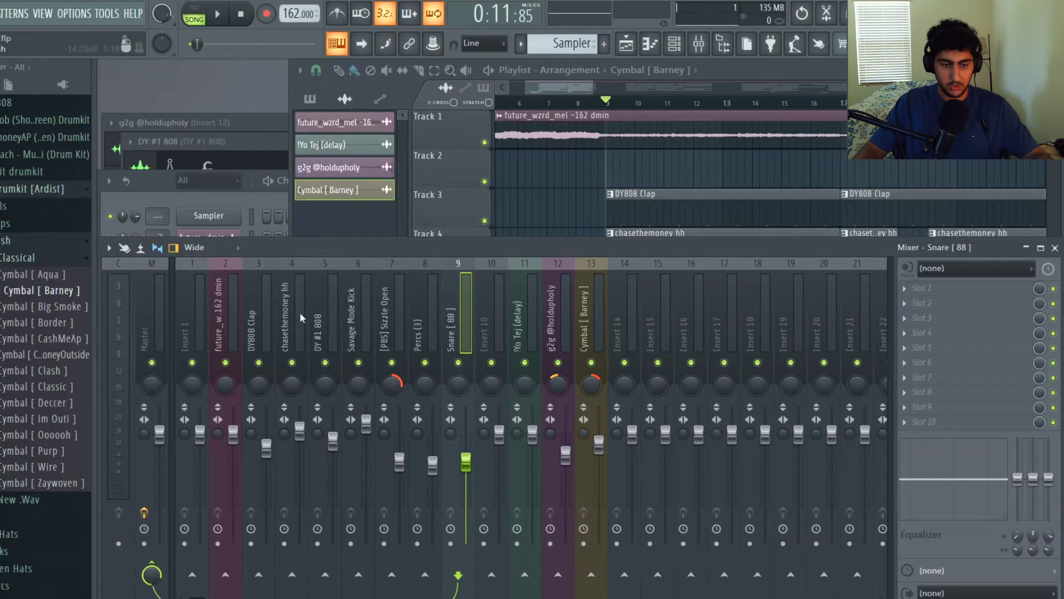
Play the beat while stepping through mixer tracks 3 to 9, from DY808 Clap to Snare [ 88 ], to check their levels.
{"action": "left_click", "coordinate": [254, 321]}
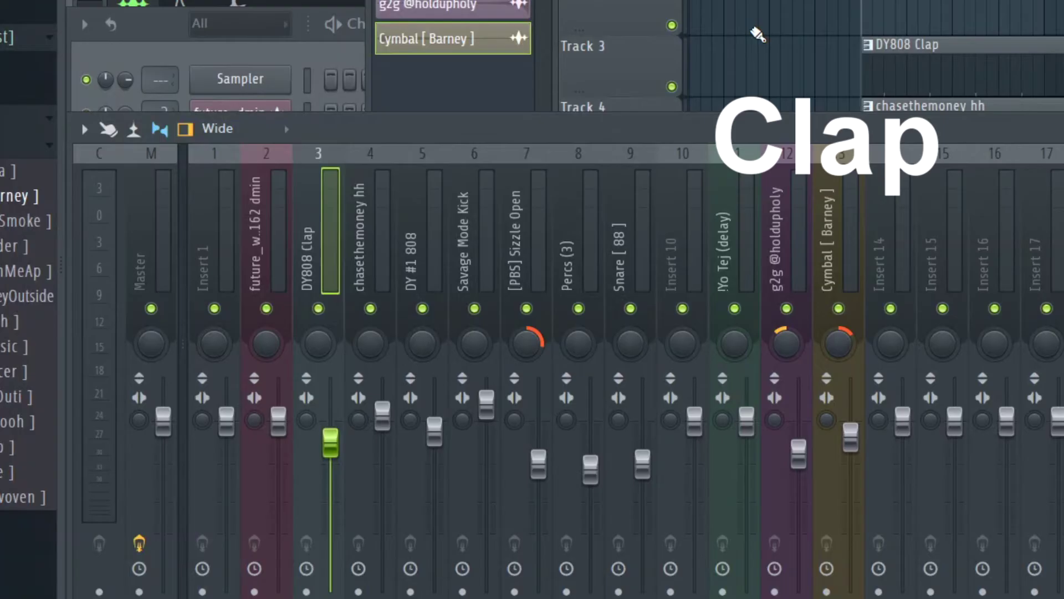
{"action": "key", "text": "space"}
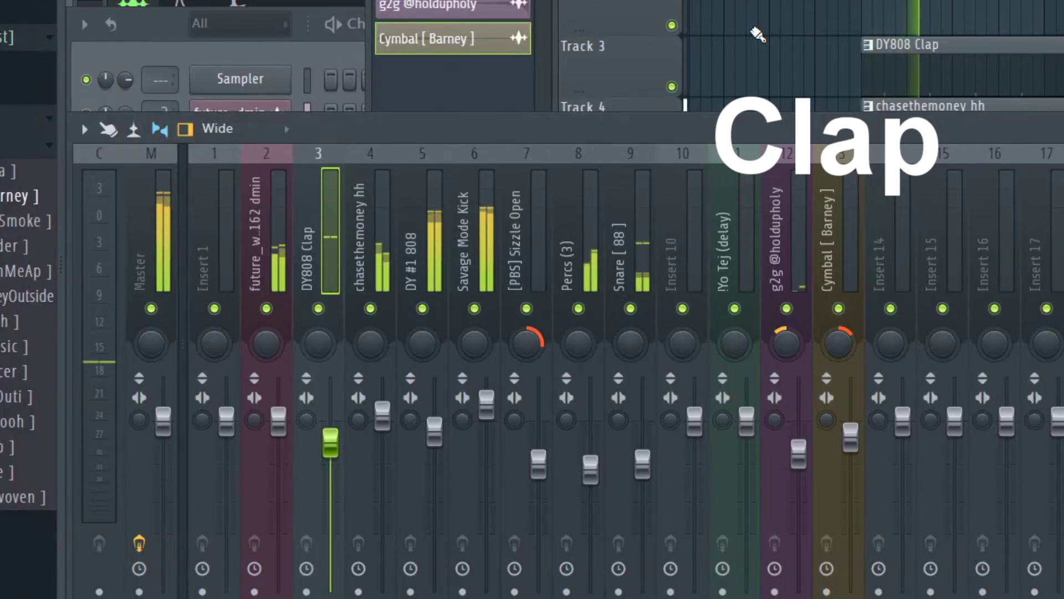
{"action": "key", "text": "Right"}
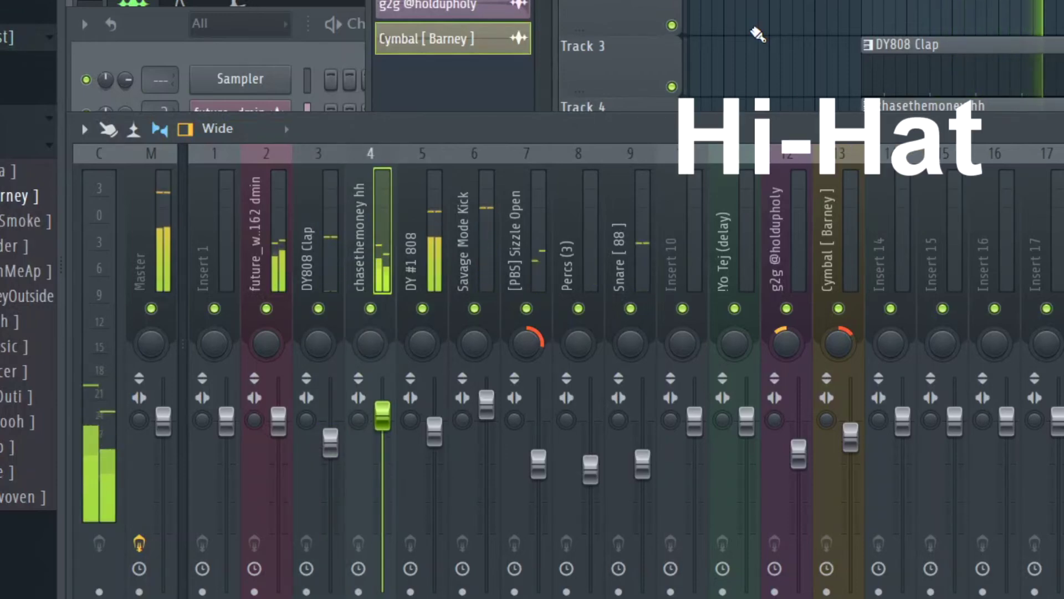
{"action": "key", "text": "Right"}
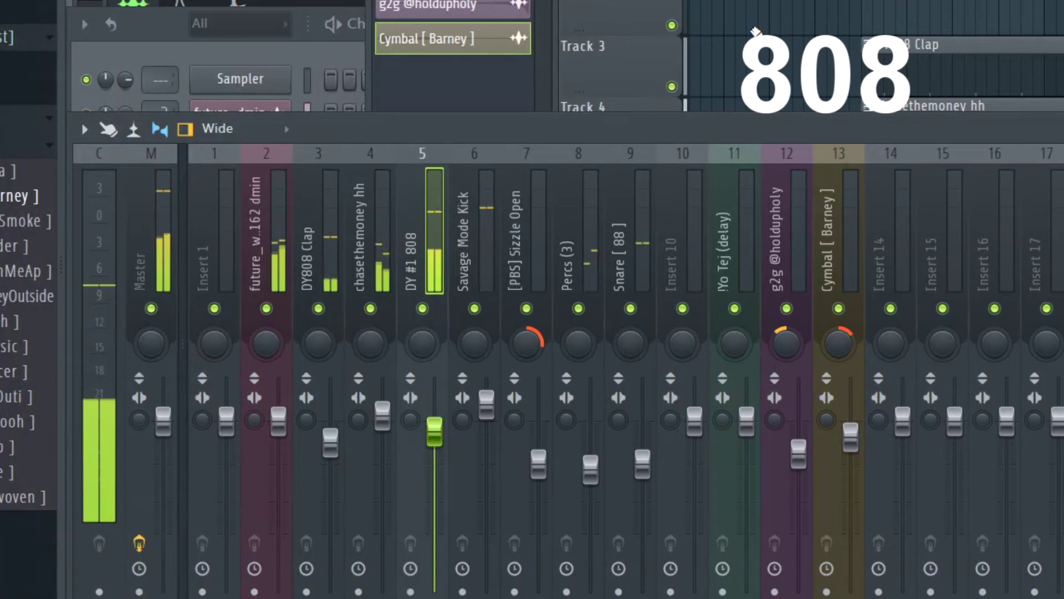
{"action": "key", "text": "Right"}
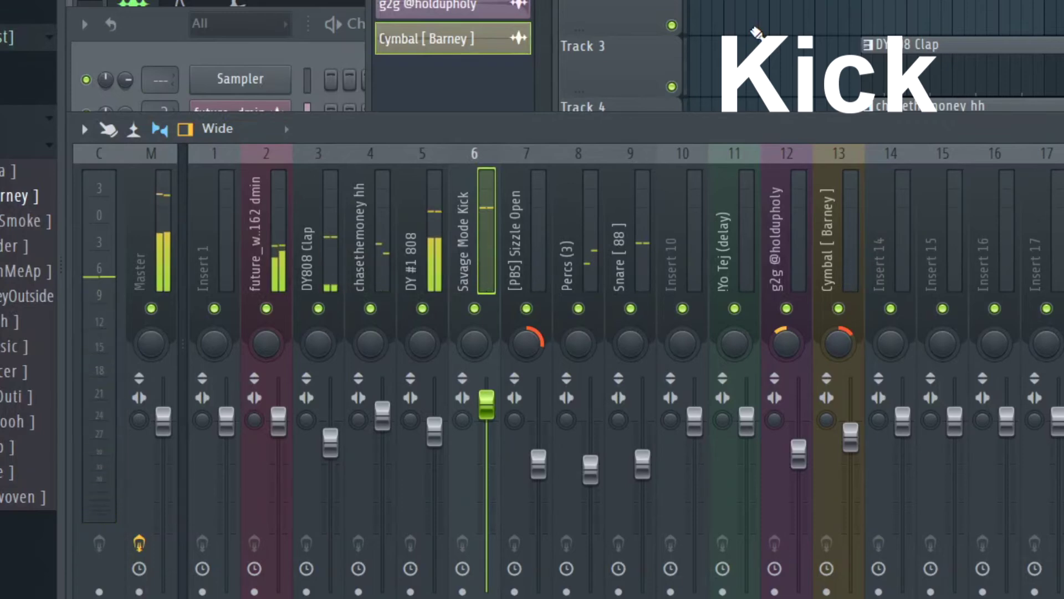
{"action": "key", "text": "Right"}
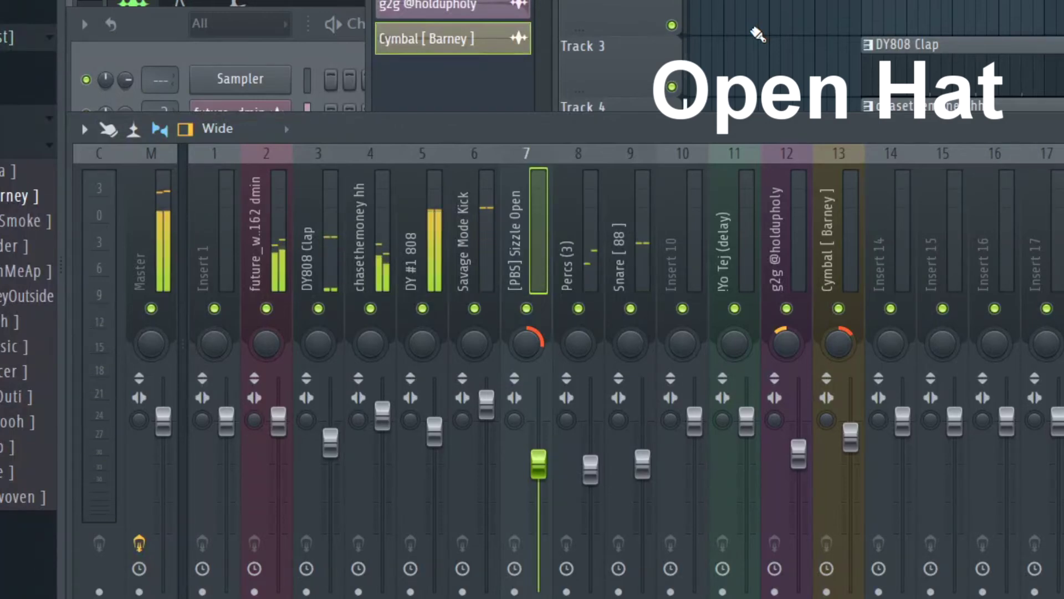
{"action": "key", "text": "Right"}
{"action": "key", "text": "Right"}
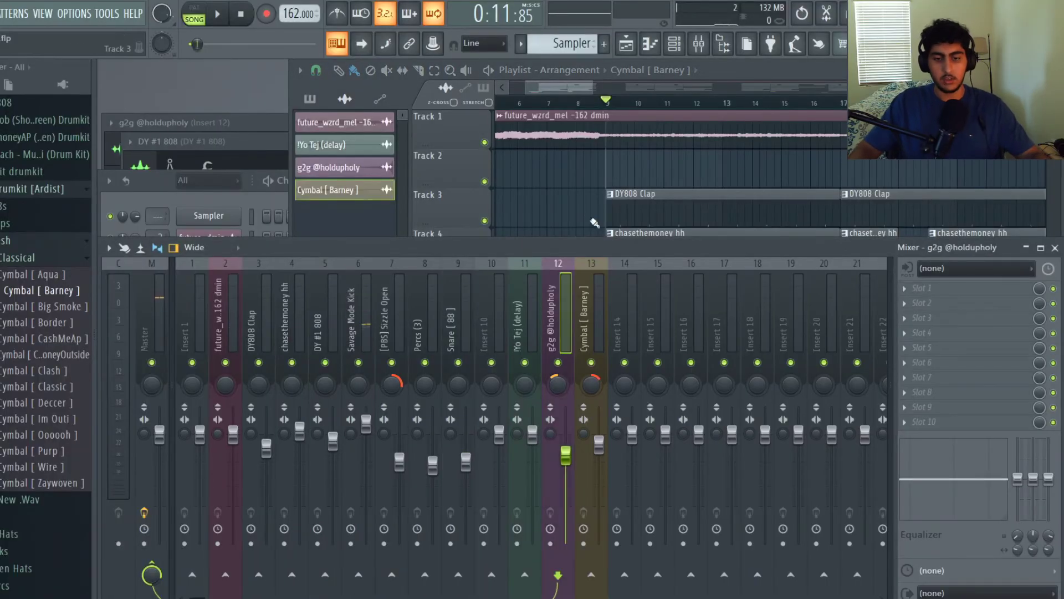
Place the playhead at bar 8, solo the g2g clip on playlist track 11 and play it back.
{"action": "left_click", "coordinate": [593, 226]}
{"action": "left_click", "coordinate": [584, 103]}
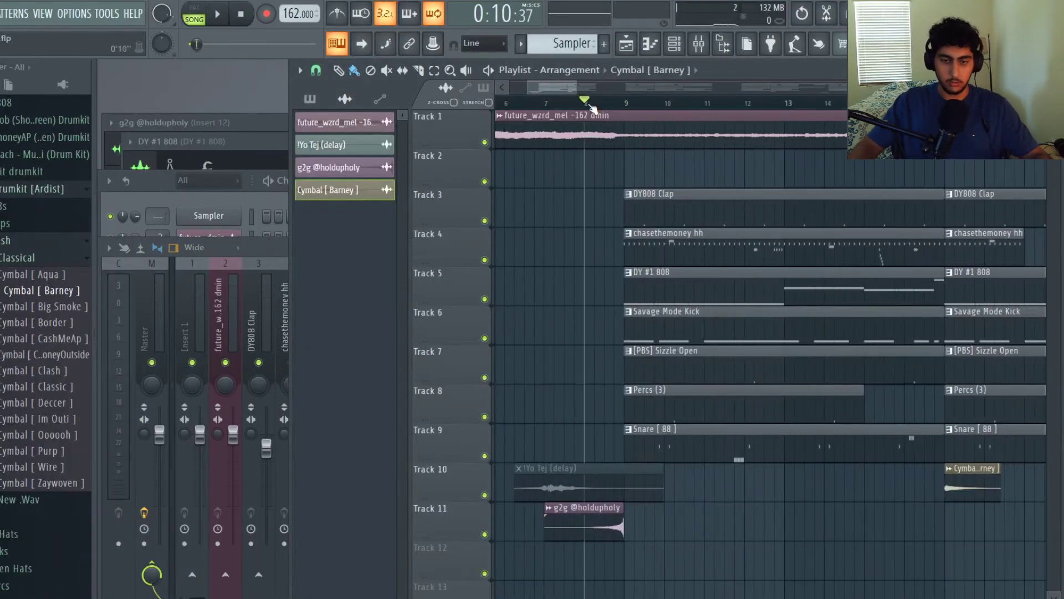
{"action": "key", "text": "F9"}
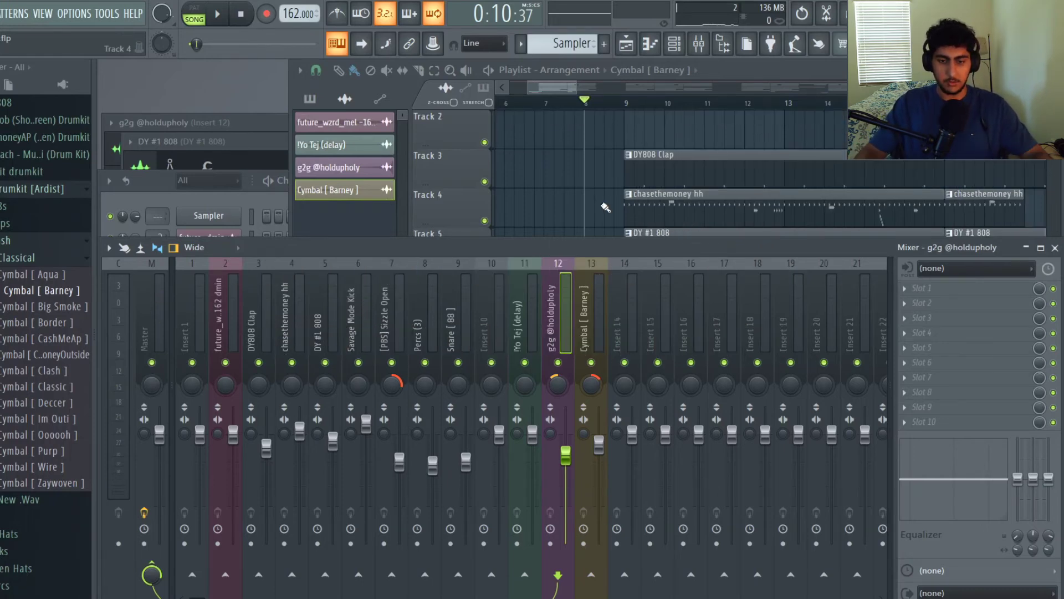
{"action": "left_click", "coordinate": [595, 209]}
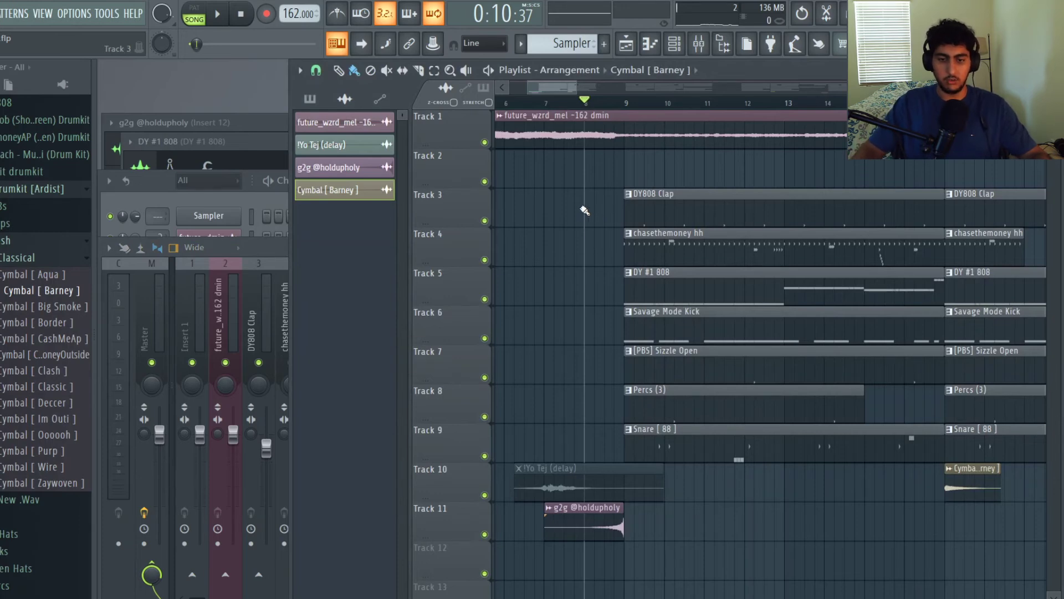
{"action": "left_click", "coordinate": [484, 534], "text": "ctrl"}
{"action": "key", "text": "space"}
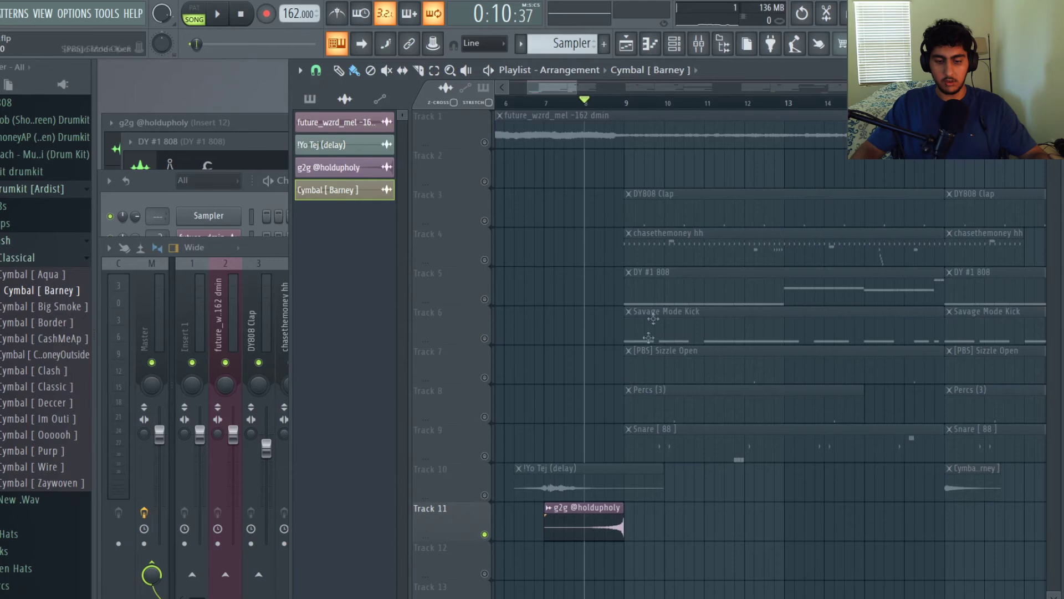
Stop playback, try 50% stereo separation on the melody's mixer track, and compare the DY #1 808 and Savage Mode Kick tracks.
{"action": "key", "text": "space"}
{"action": "key", "text": "F9"}
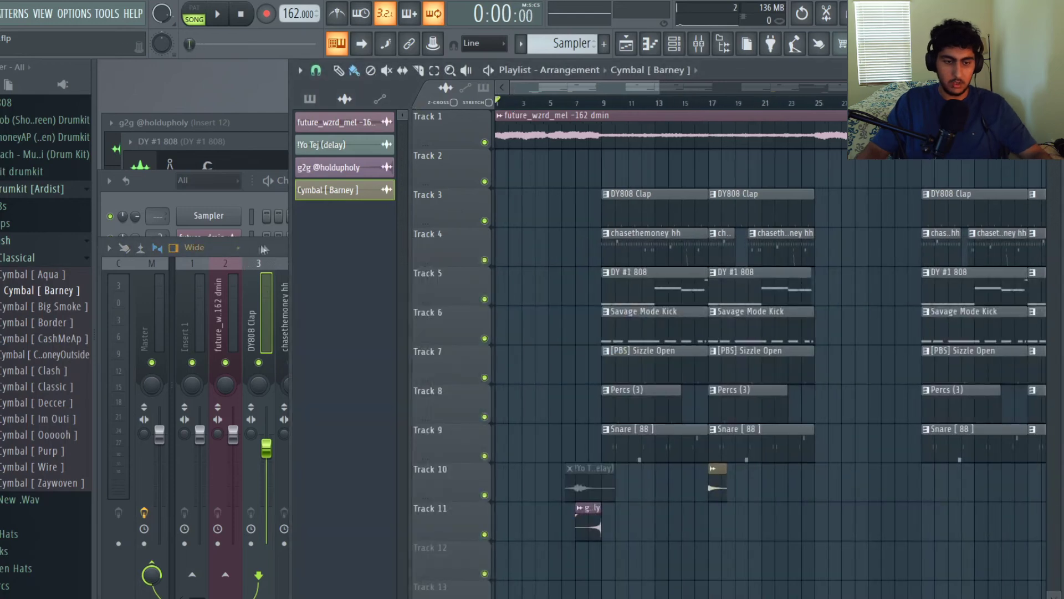
{"action": "left_click", "coordinate": [264, 249]}
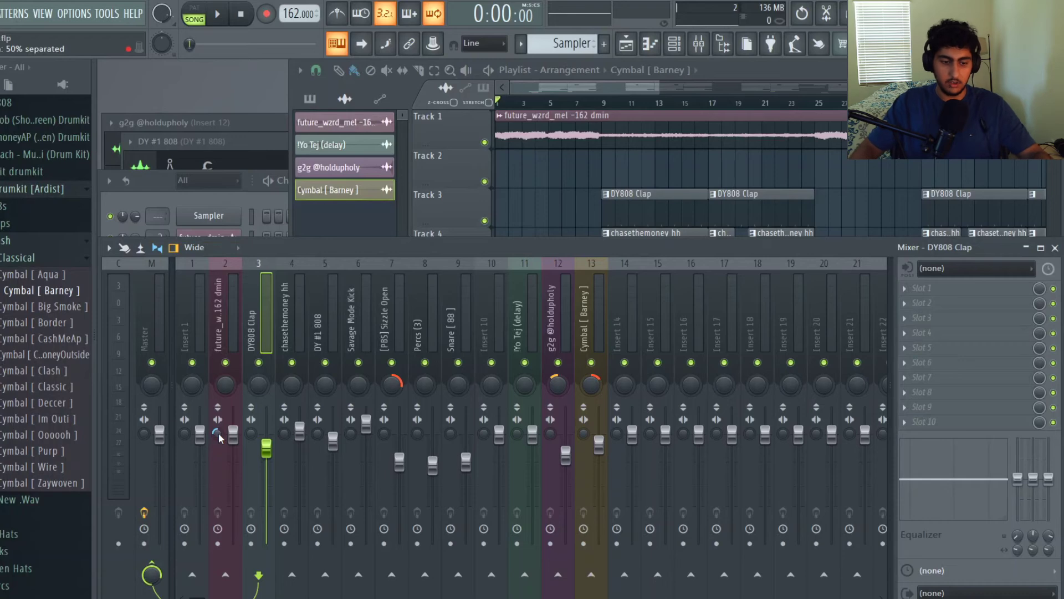
{"action": "left_click", "coordinate": [321, 324]}
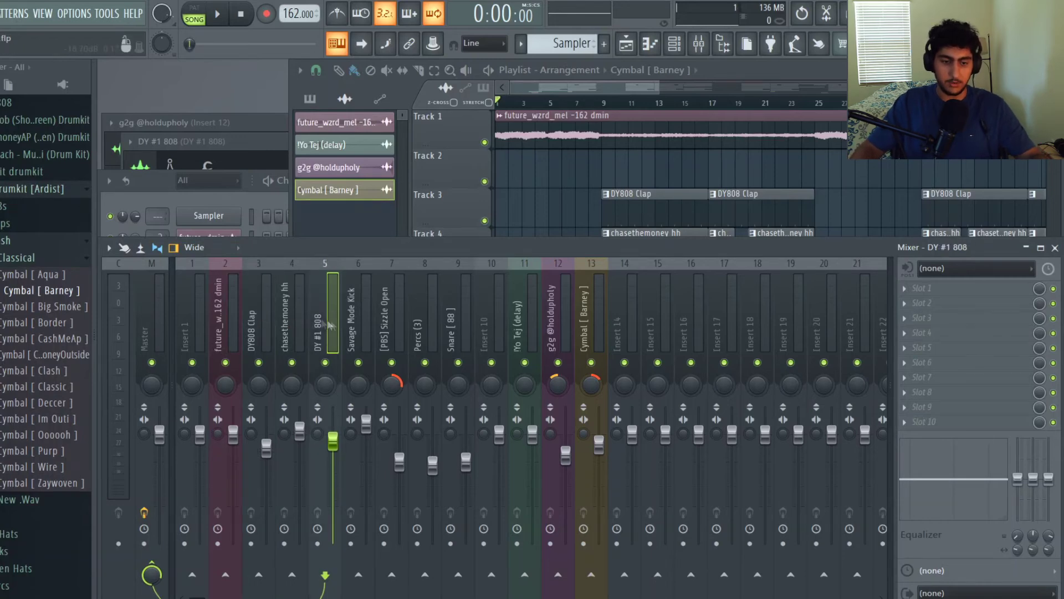
{"action": "left_click", "coordinate": [361, 319]}
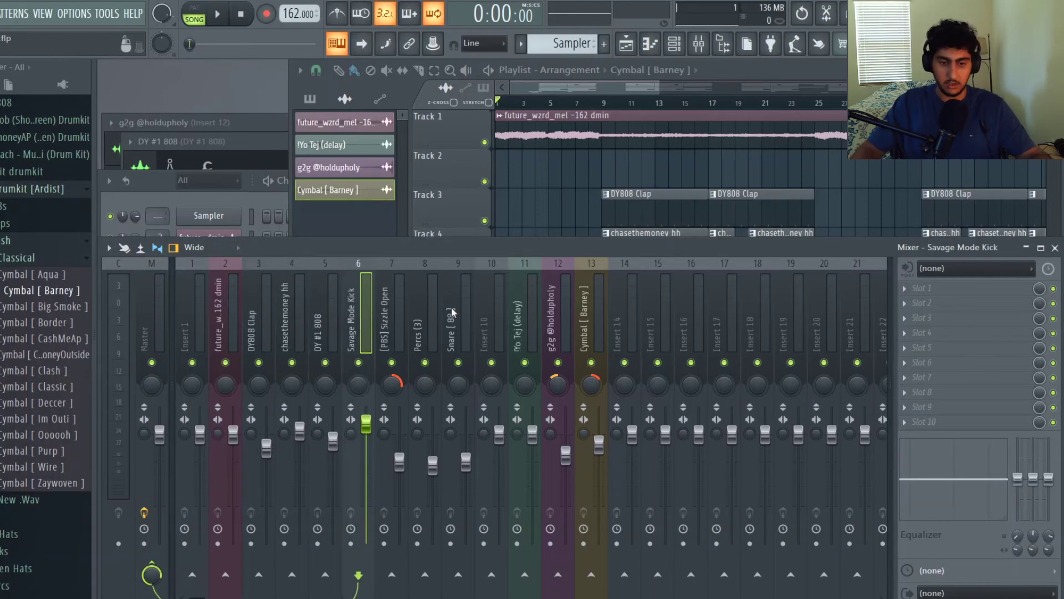
{"action": "left_click", "coordinate": [339, 319]}
{"action": "left_click", "coordinate": [345, 319]}
{"action": "left_click", "coordinate": [338, 320]}
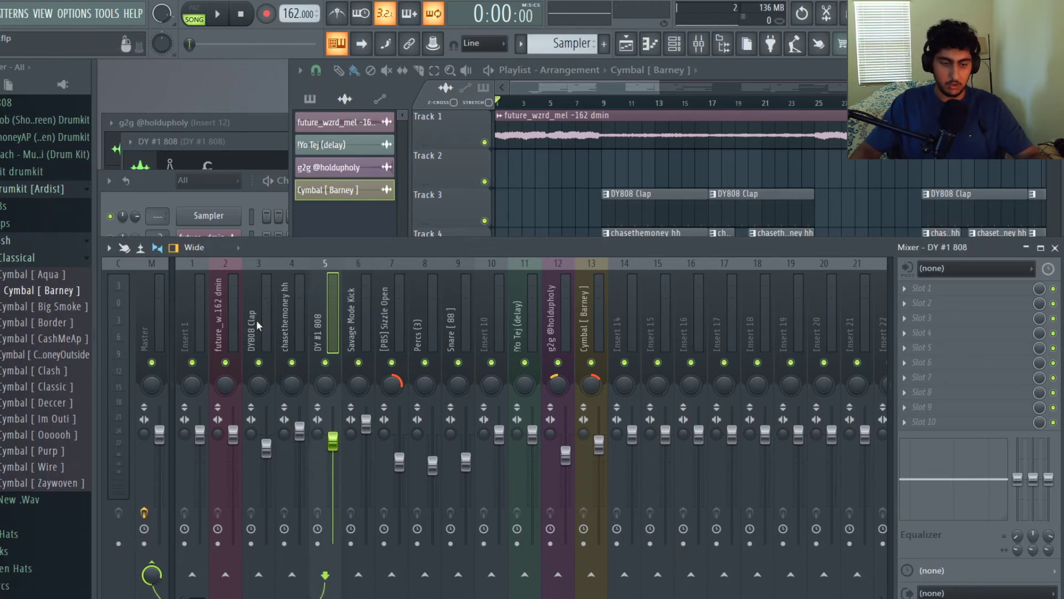
Try the DY808 Clap's stereo separation at 94% merged and go through the hi-hat, Snare [ 88 ], Percs (3) and Sizzle Open mixer tracks.
{"action": "left_click", "coordinate": [267, 447]}
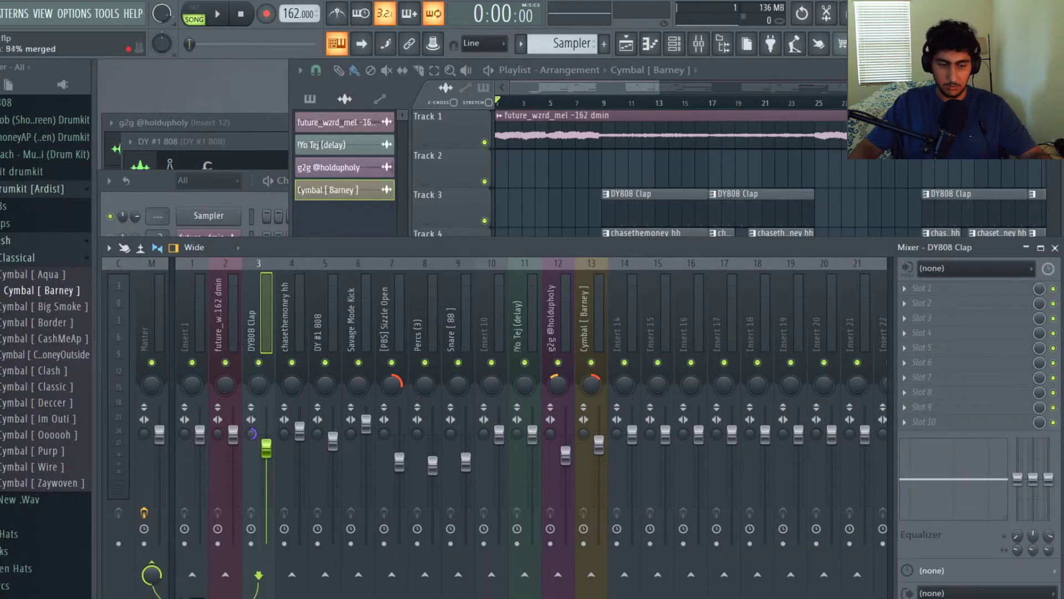
{"action": "left_click", "coordinate": [292, 321]}
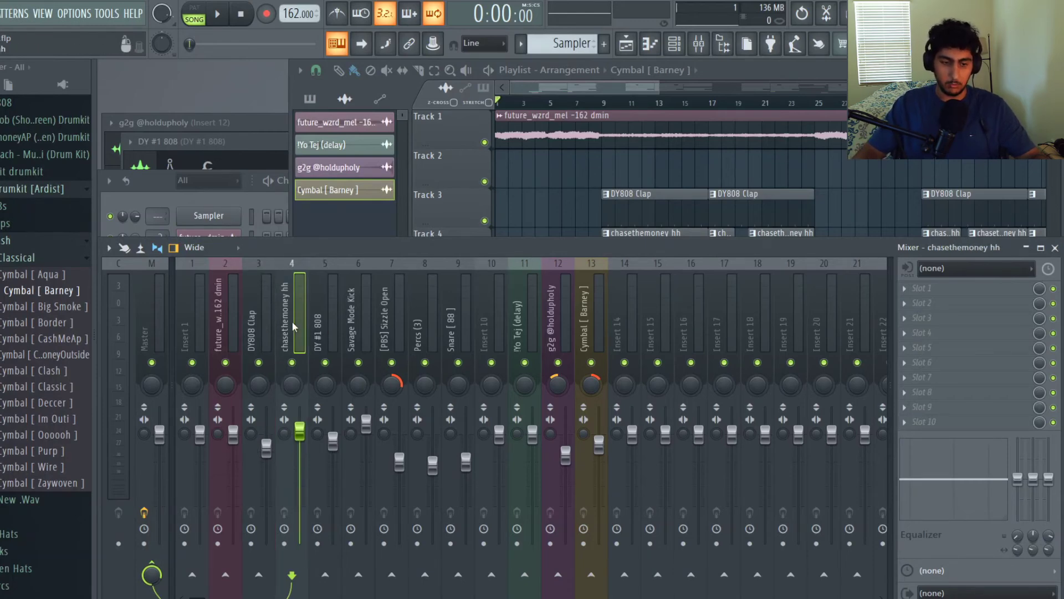
{"action": "left_click", "coordinate": [468, 316]}
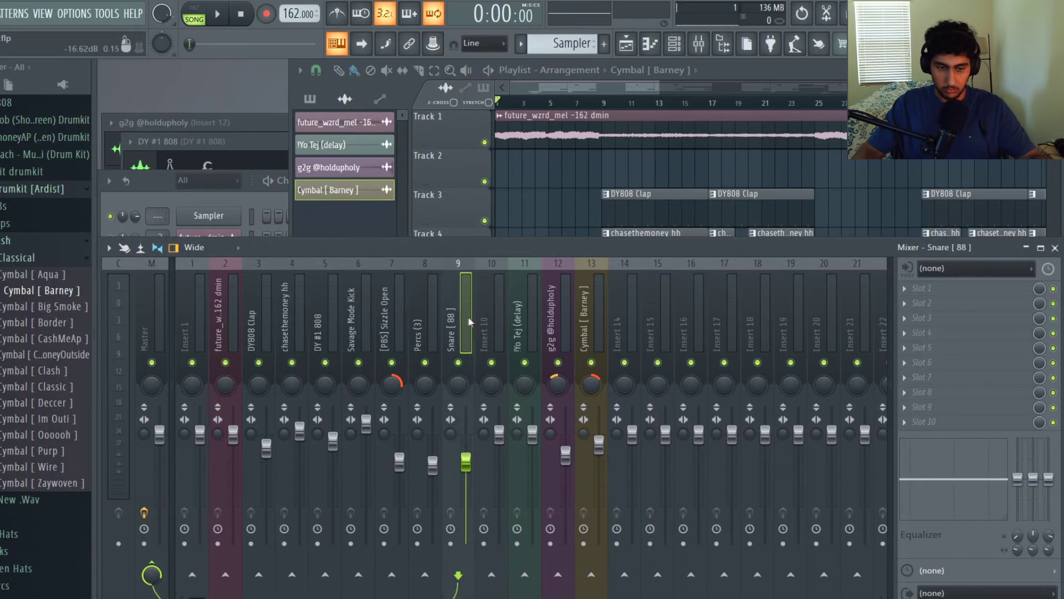
{"action": "left_click", "coordinate": [434, 321]}
{"action": "left_click", "coordinate": [406, 323]}
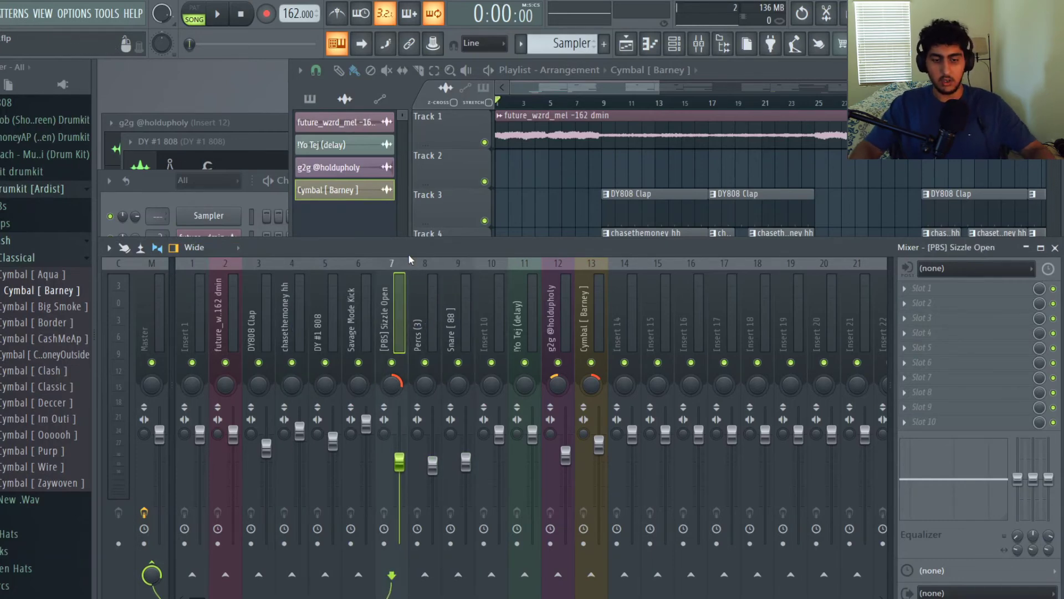
Set the Master track's stereo separation to 100% merged.
{"action": "left_click", "coordinate": [554, 83]}
{"action": "scroll", "coordinate": [563, 98], "scroll_direction": "down", "scroll_amount": 2}
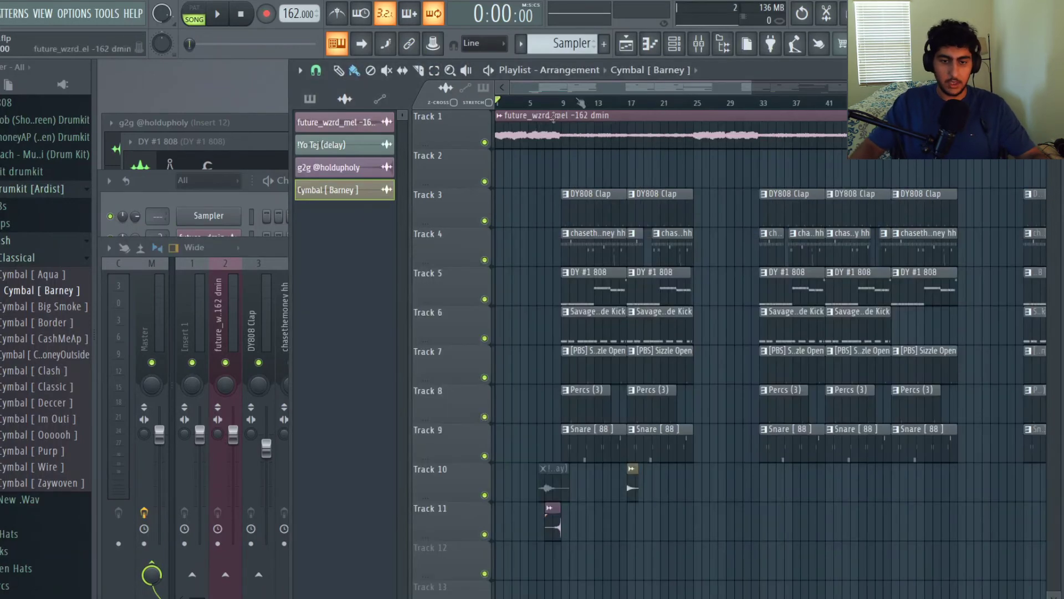
{"action": "left_click", "coordinate": [273, 258]}
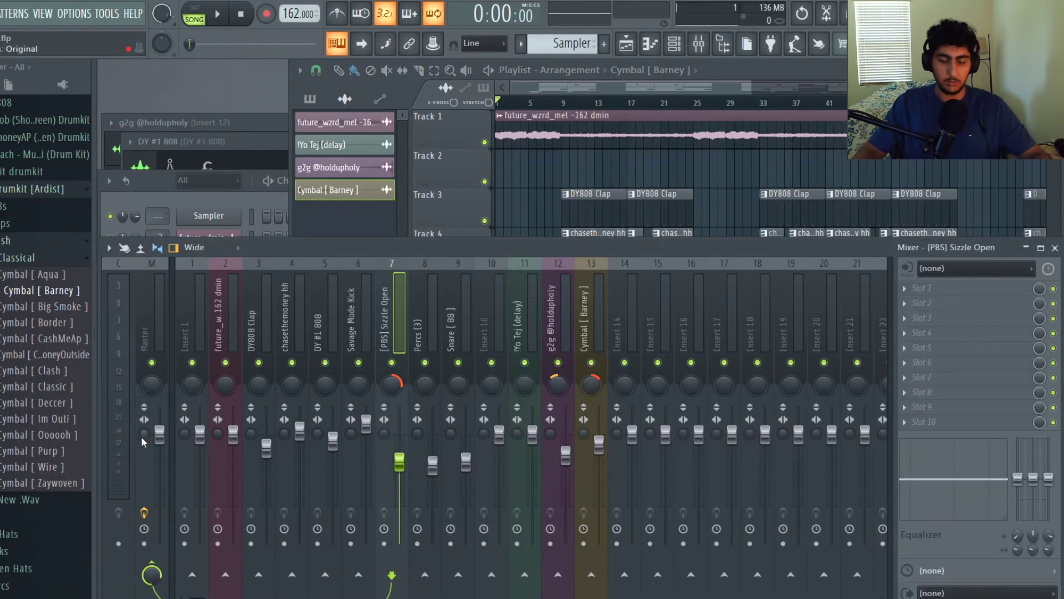
{"action": "left_click", "coordinate": [147, 344]}
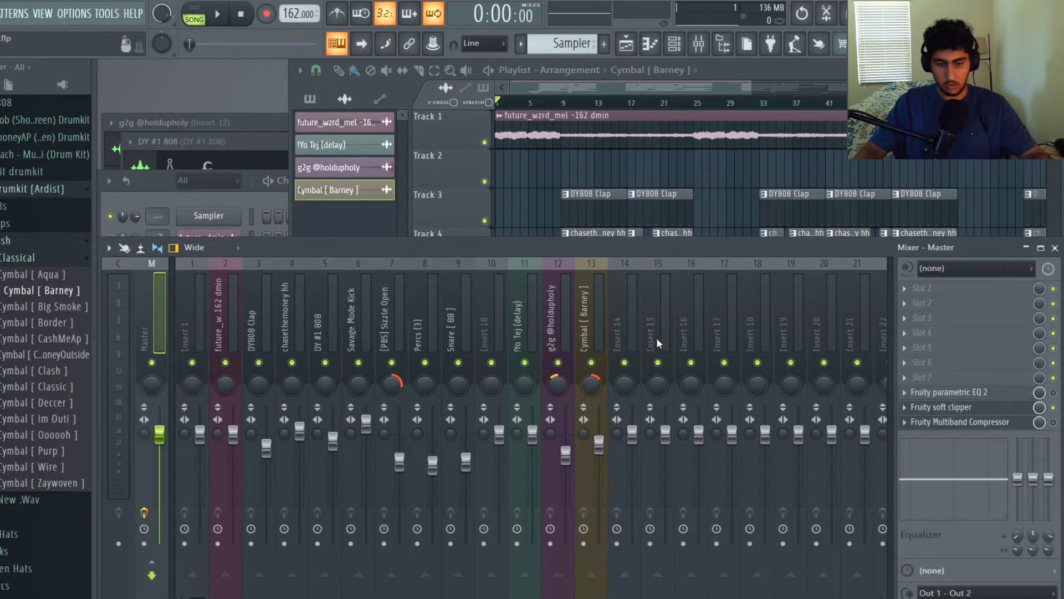
{"action": "left_click", "coordinate": [658, 341]}
{"action": "left_click", "coordinate": [161, 308]}
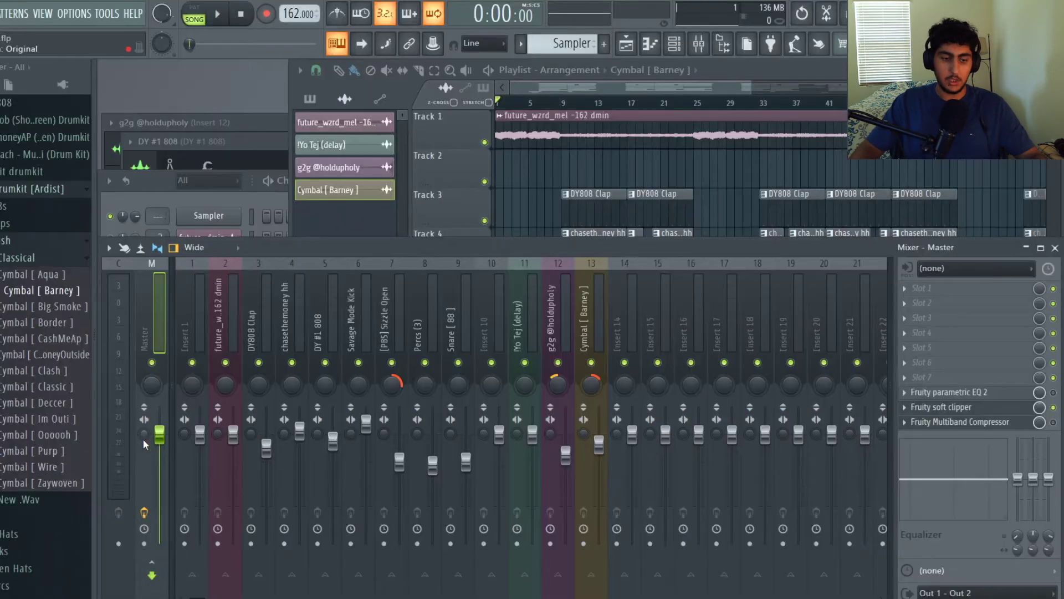
{"action": "left_click_drag", "start_coordinate": [138, 427], "coordinate": [138, 372]}
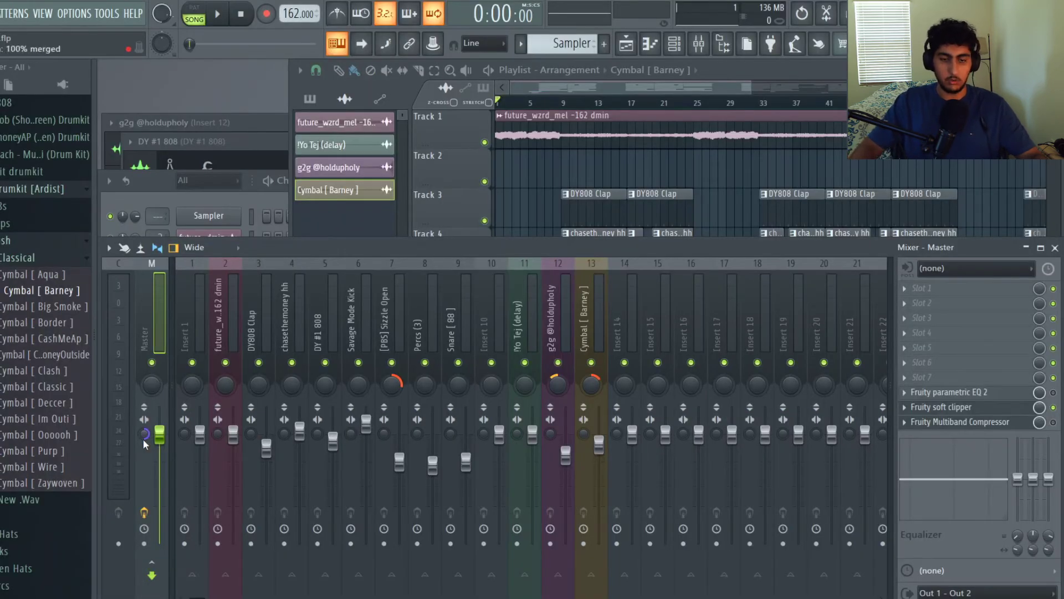
Play the beat from bar 9 to hear the mono mix while watching the mixer.
{"action": "left_click", "coordinate": [523, 185]}
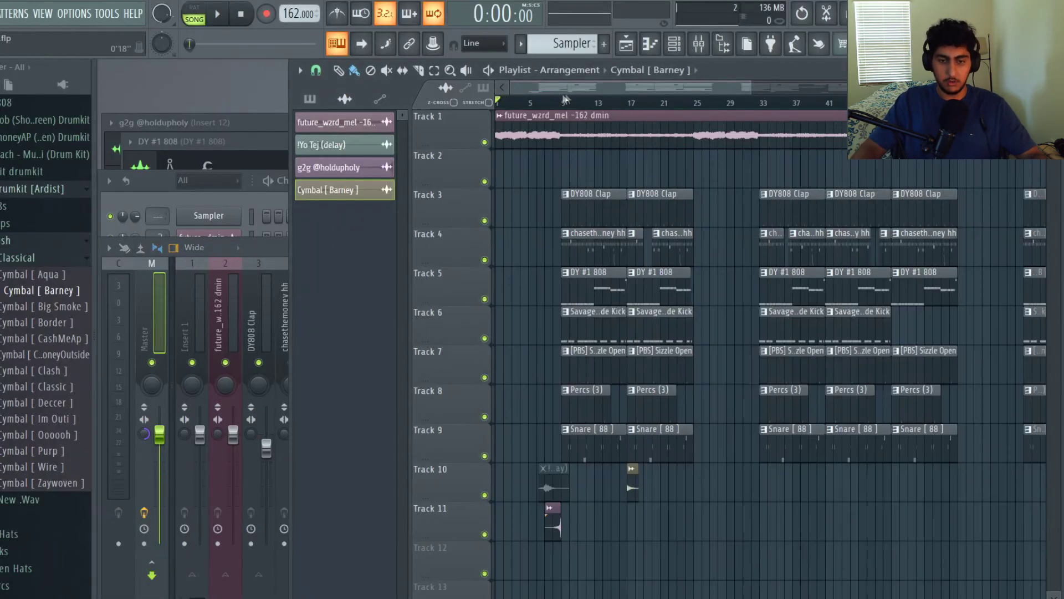
{"action": "left_click", "coordinate": [564, 103]}
{"action": "left_click", "coordinate": [283, 252]}
{"action": "key", "text": "space"}
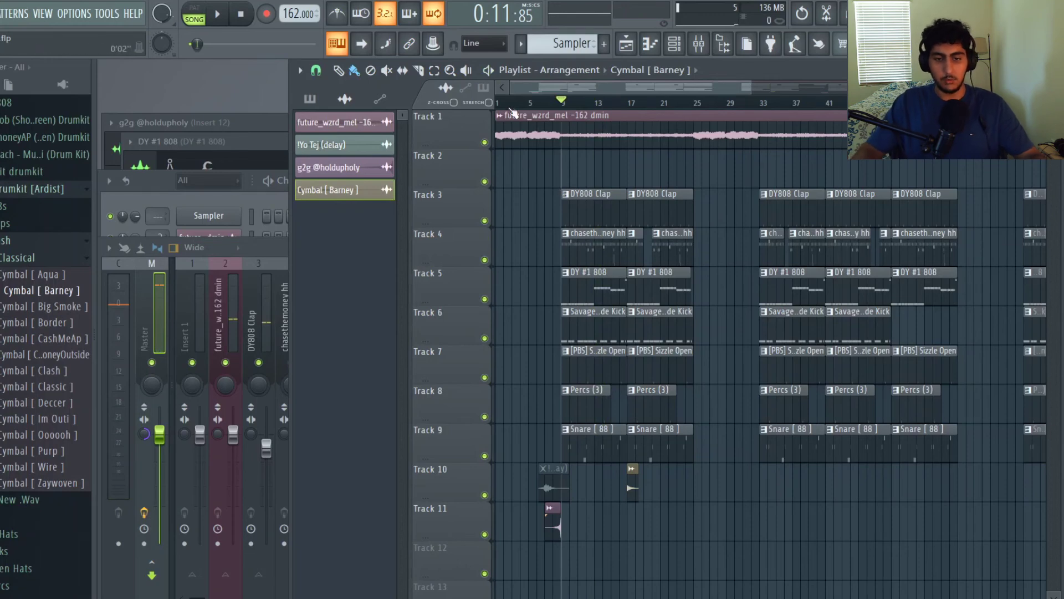
Enable the Master's effect slots and inspect the low-mid cuts in Fruity parametric EQ 2 and the Fruity soft clipper settings.
{"action": "left_click", "coordinate": [270, 248]}
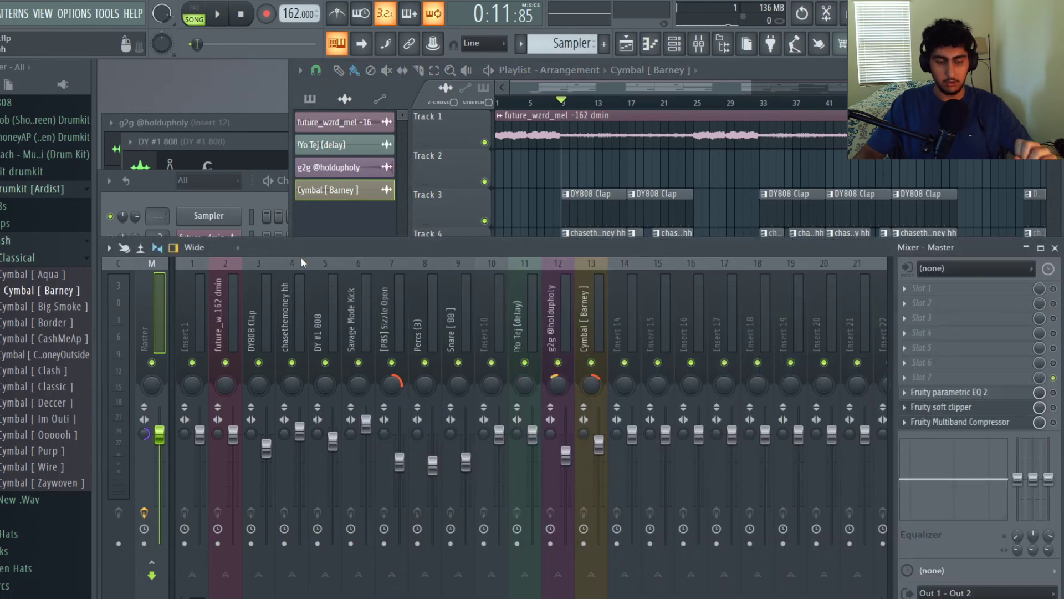
{"action": "left_click", "coordinate": [982, 392]}
{"action": "left_click_drag", "start_coordinate": [444, 288], "coordinate": [311, 304]}
{"action": "left_click", "coordinate": [279, 289]}
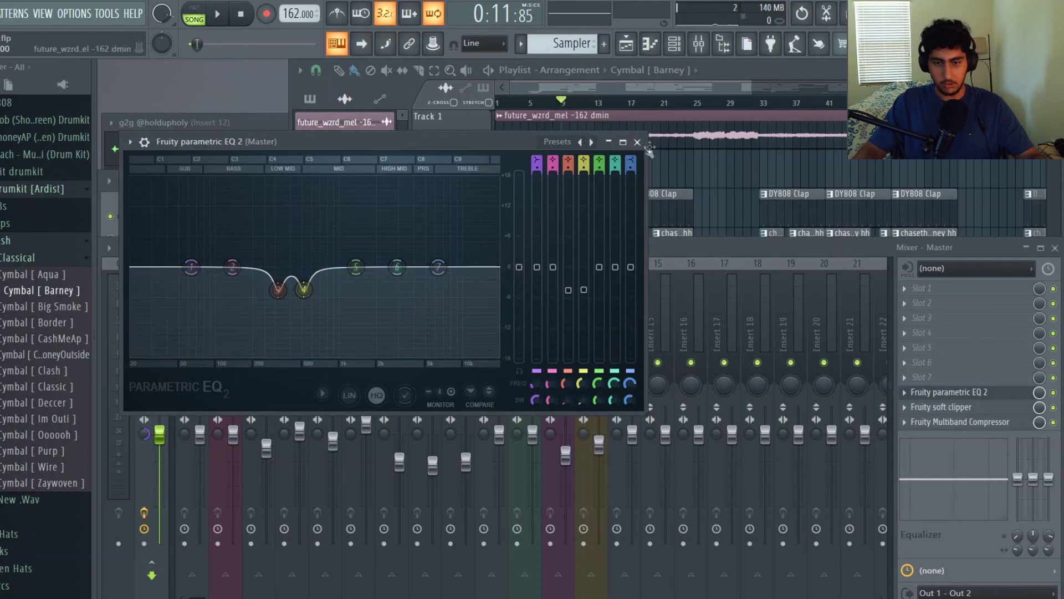
{"action": "left_click", "coordinate": [965, 393]}
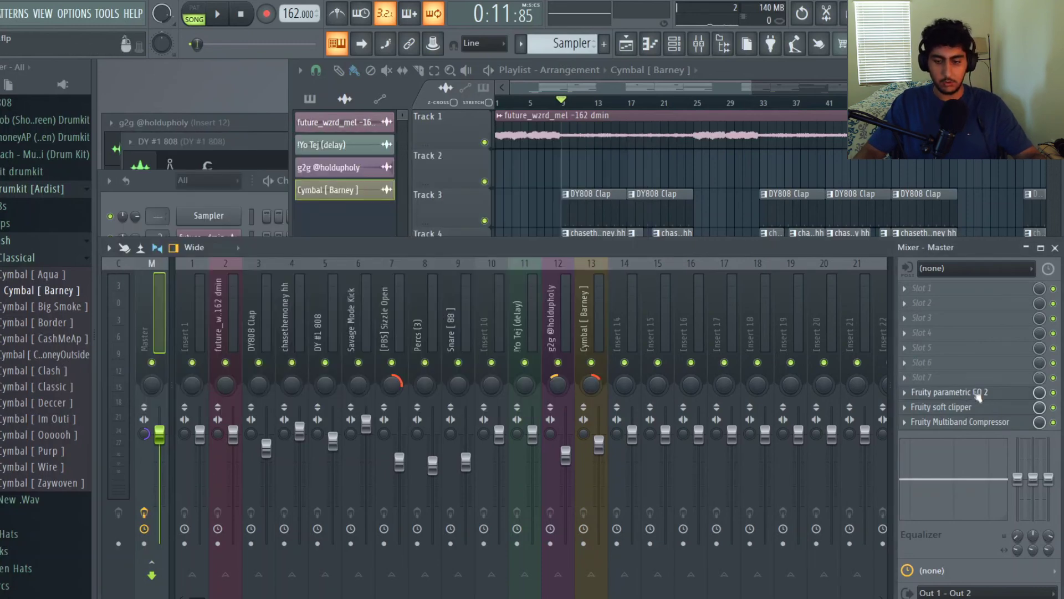
{"action": "left_click", "coordinate": [965, 409]}
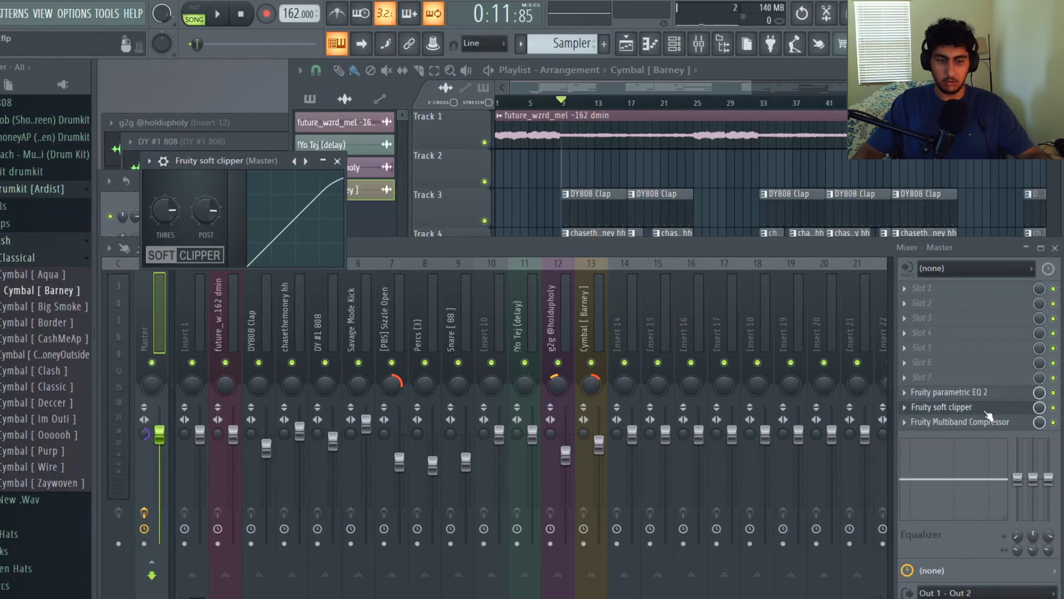
Load the Mastering 2.4dB preset in the Master's Fruity Multiband Compressor, check its gain and close the plugin.
{"action": "left_click", "coordinate": [976, 422]}
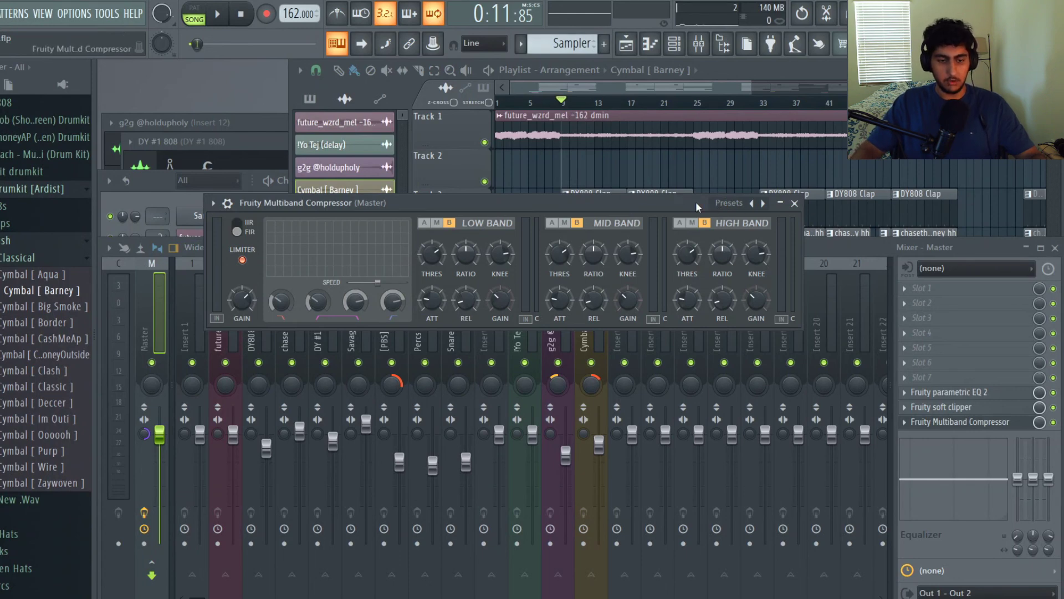
{"action": "left_click", "coordinate": [722, 205]}
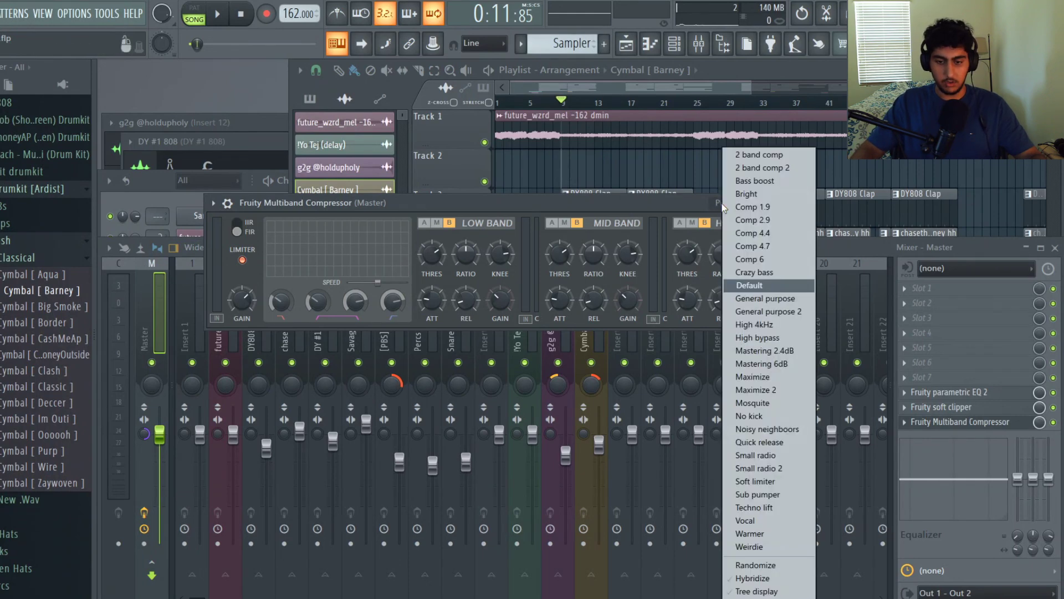
{"action": "left_click", "coordinate": [762, 351]}
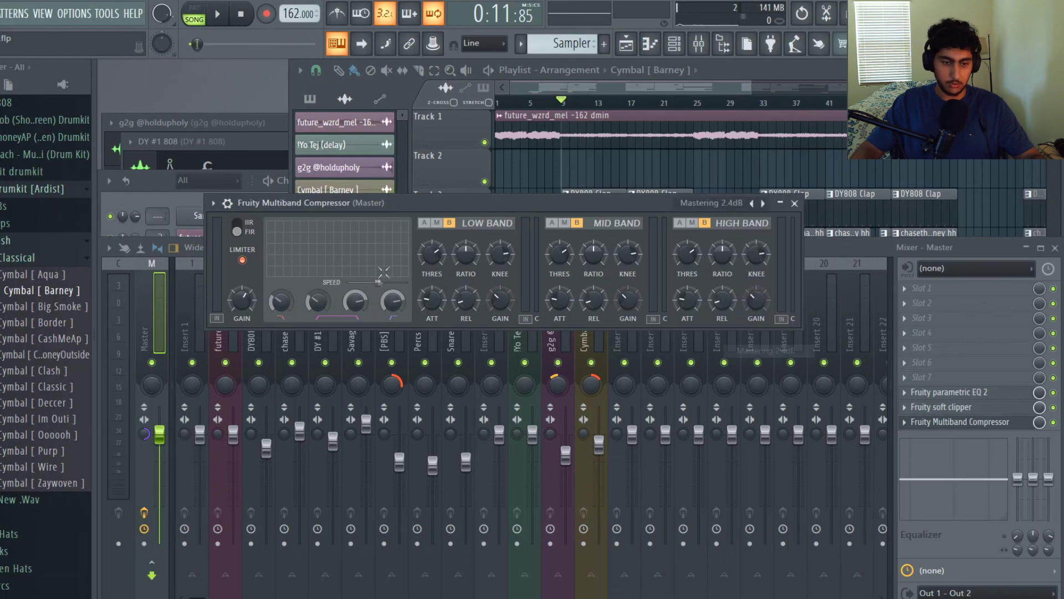
{"action": "scroll", "coordinate": [244, 301], "scroll_direction": "down", "scroll_amount": 2}
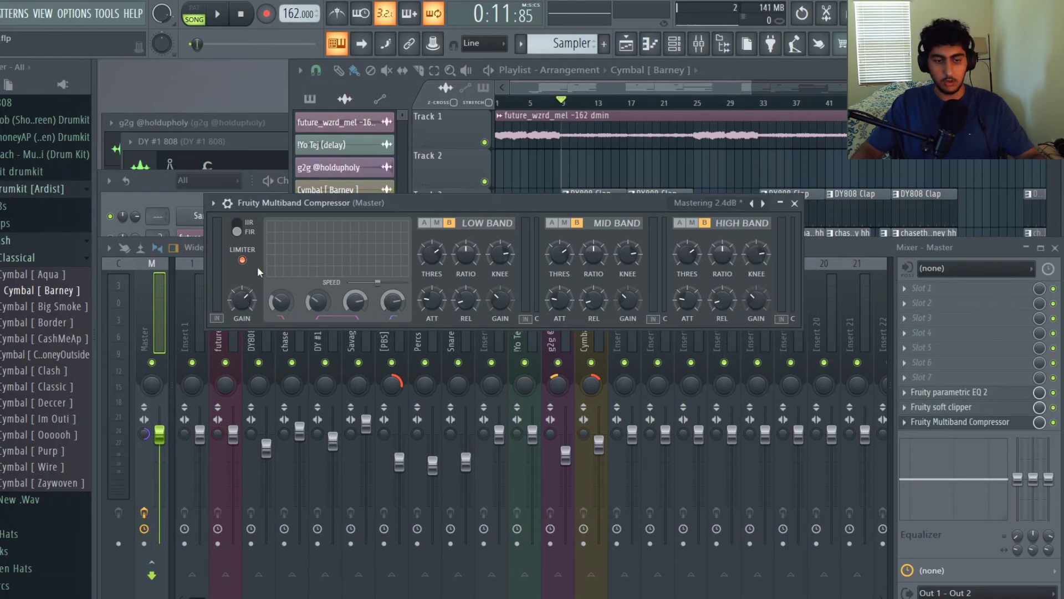
{"action": "left_click", "coordinate": [178, 338]}
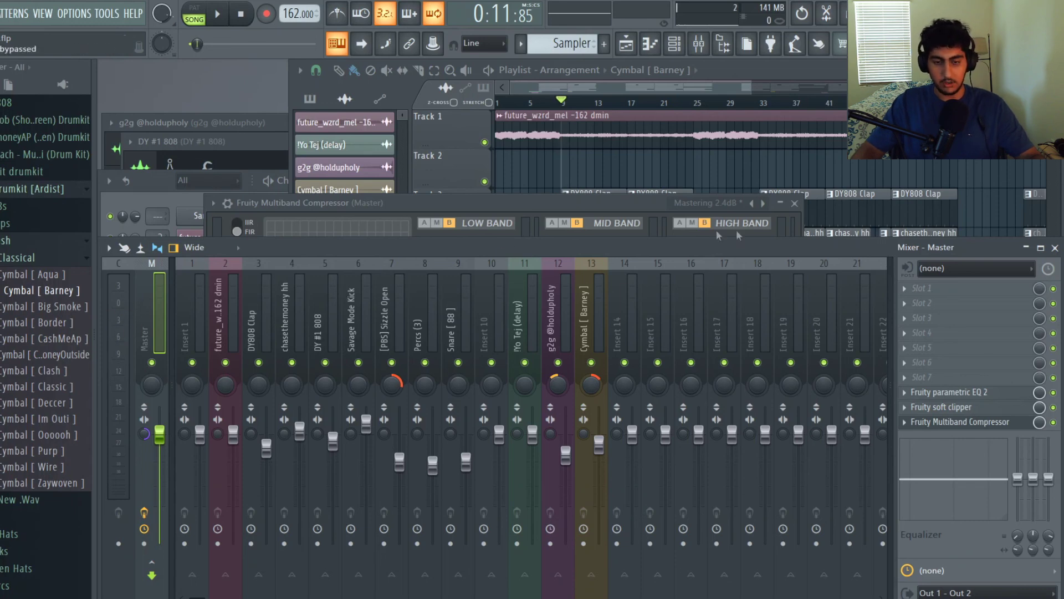
{"action": "left_click", "coordinate": [311, 202]}
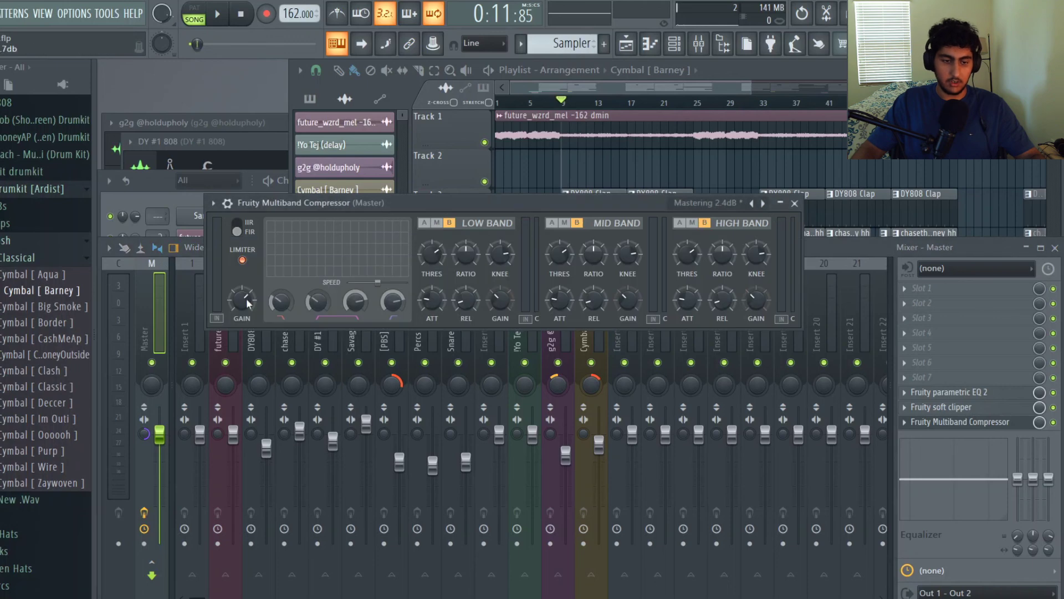
{"action": "left_click", "coordinate": [794, 203]}
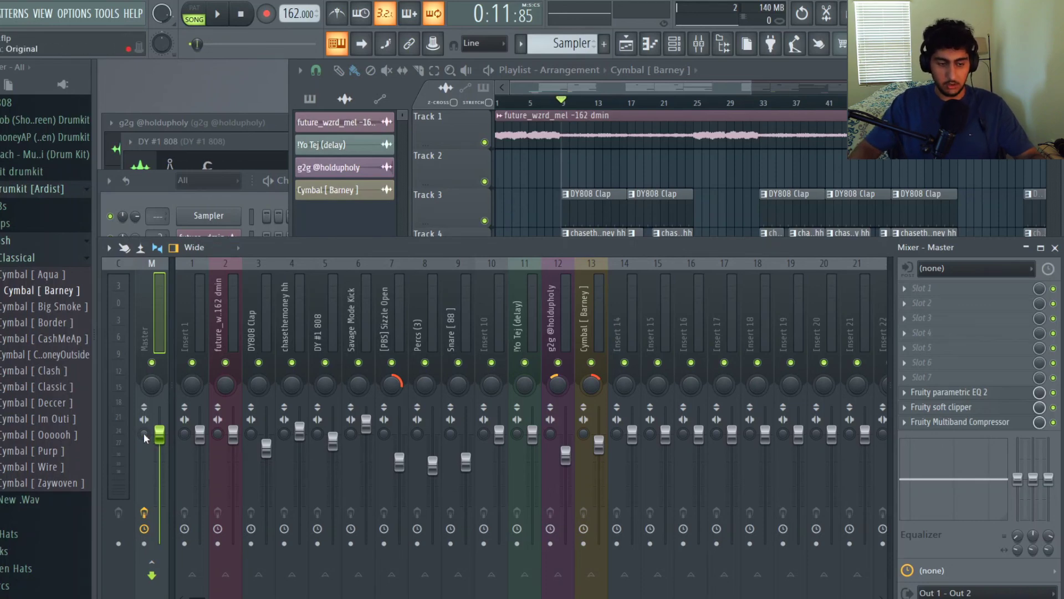
Return the Master's stereo separation to Original and place the playhead at bar 1 of the full arrangement.
{"action": "right_click", "coordinate": [533, 205]}
{"action": "scroll", "coordinate": [531, 204], "scroll_direction": "down", "scroll_amount": 3}
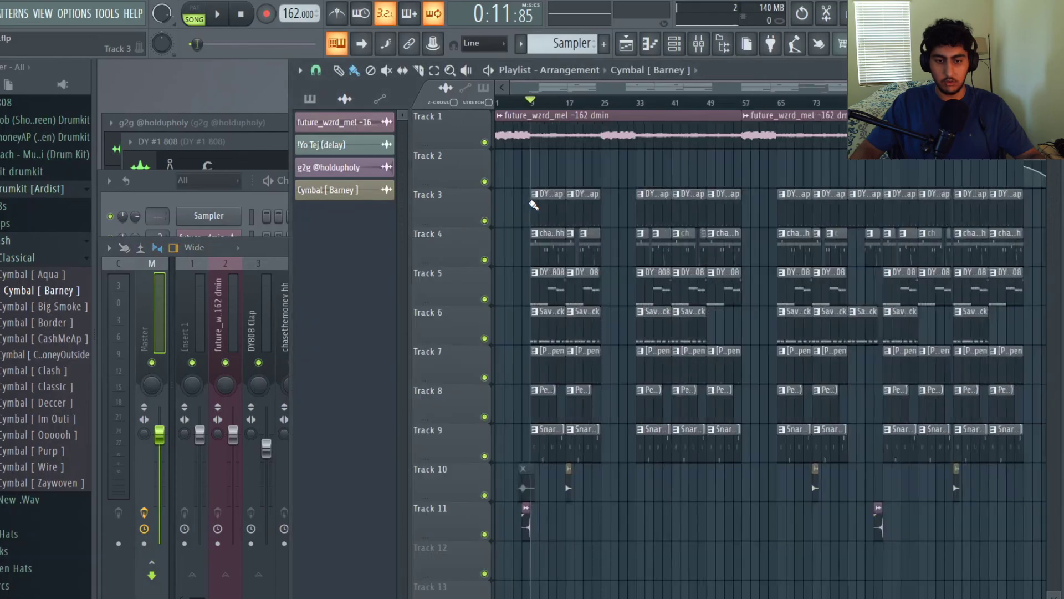
{"action": "left_click", "coordinate": [498, 103]}
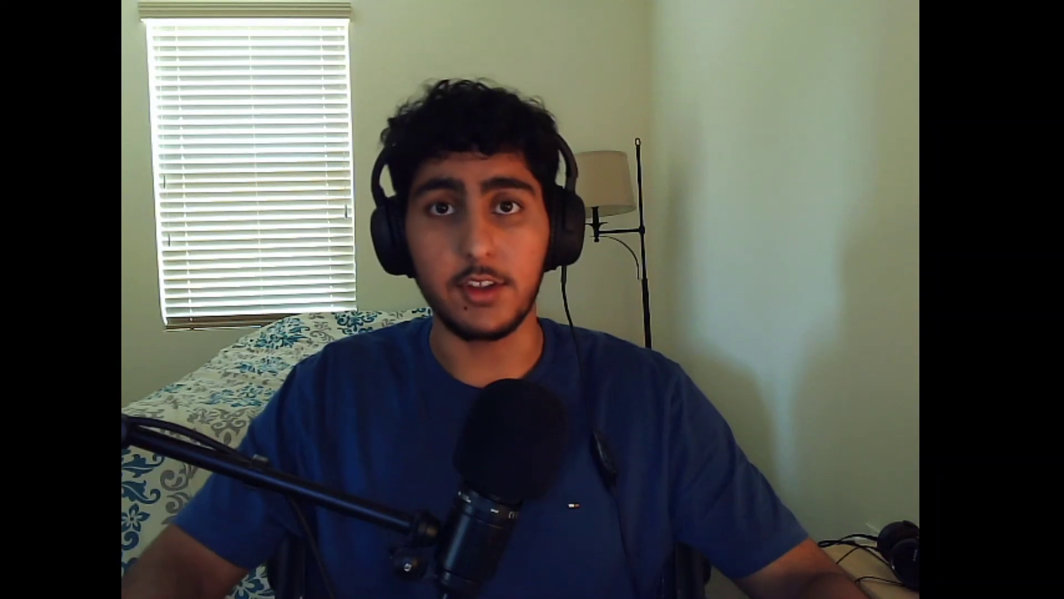